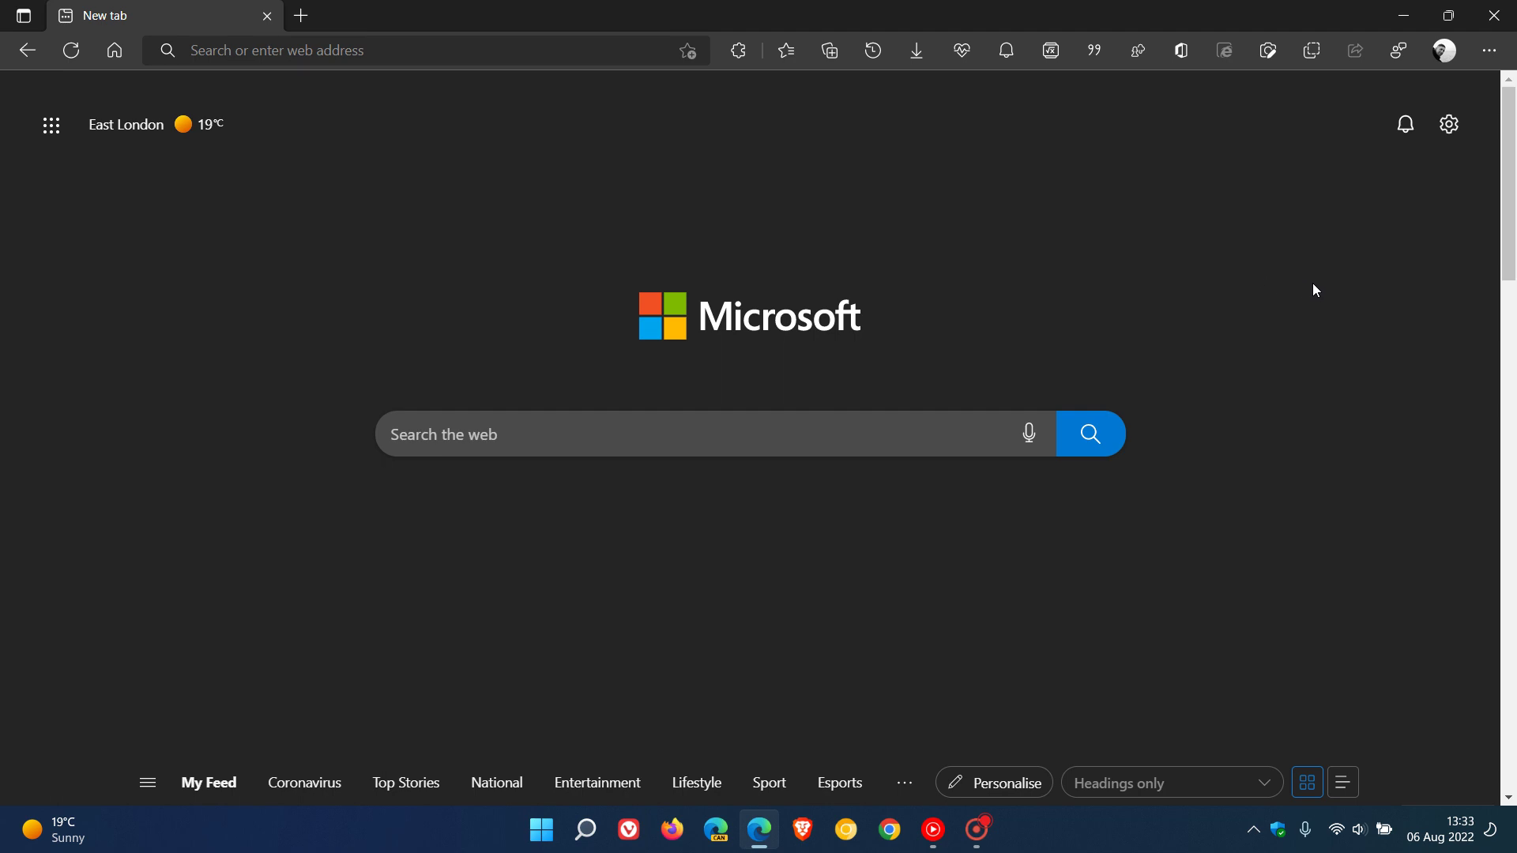
pyautogui.click(1448, 125)
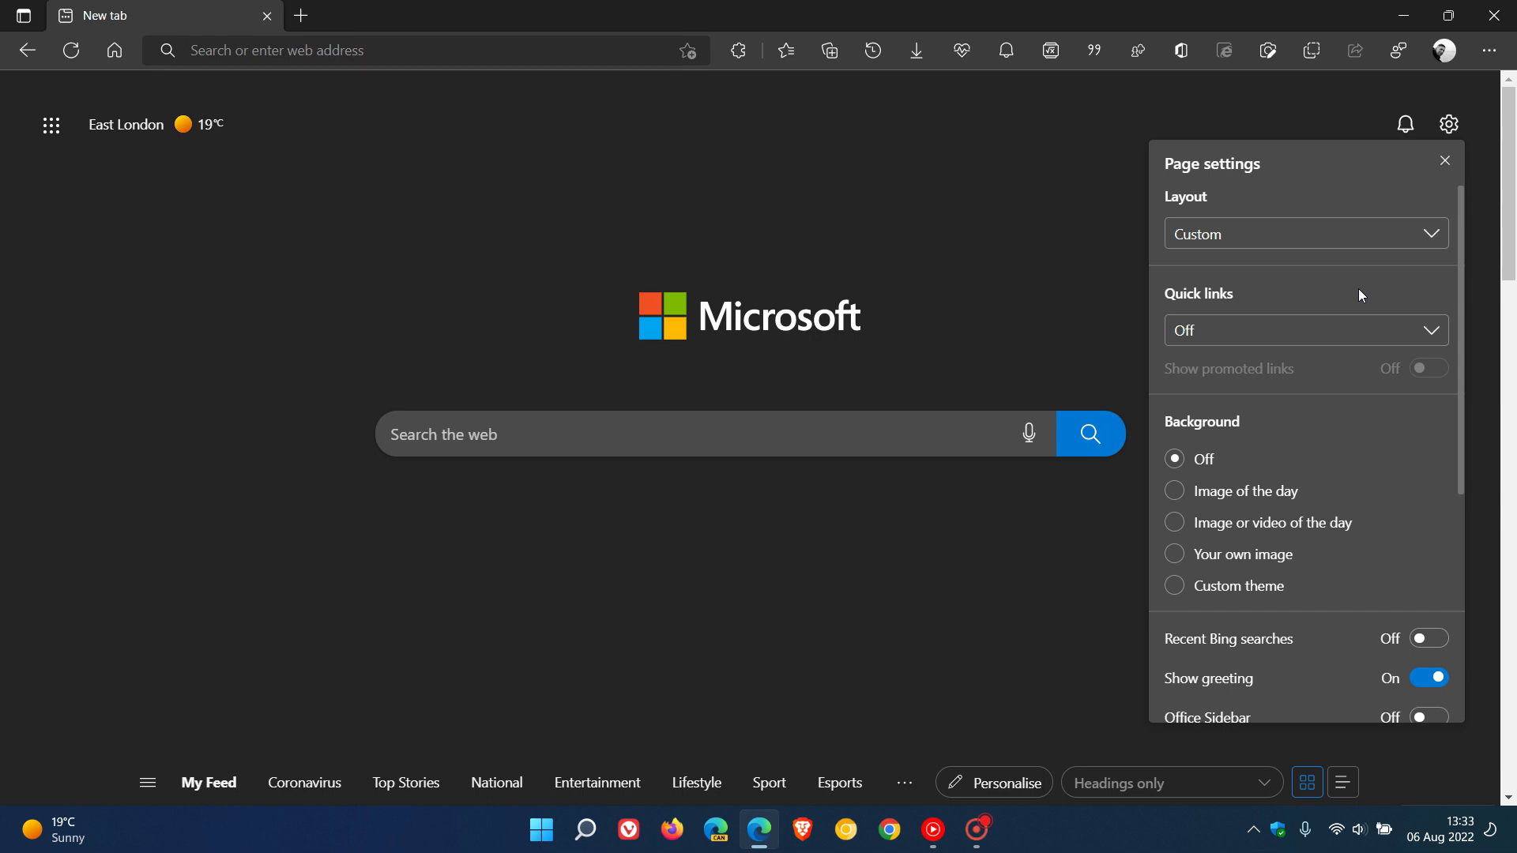
pyautogui.scroll(-4, 1358, 288)
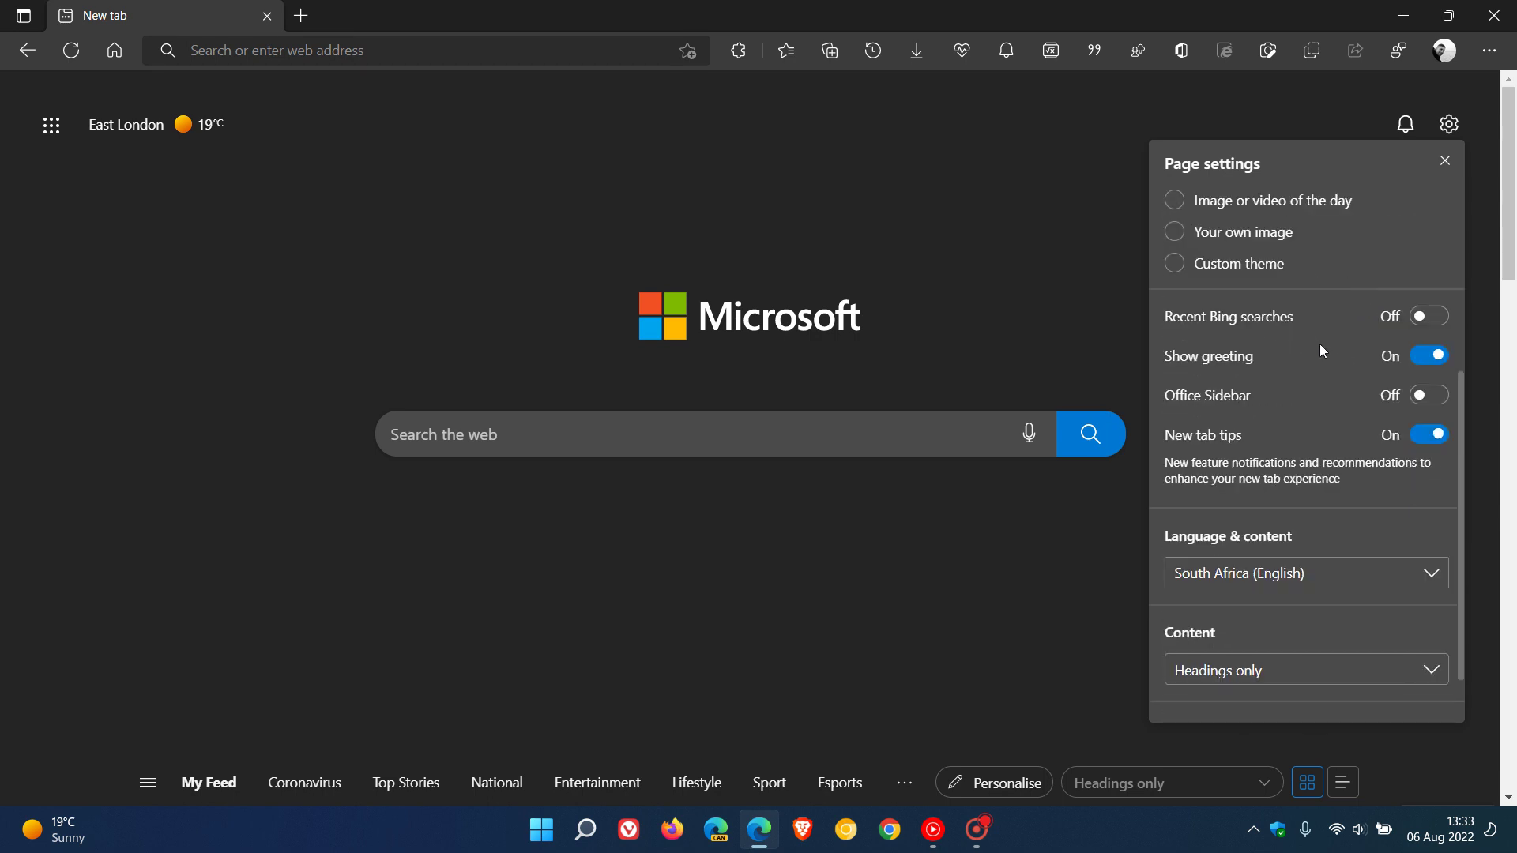
pyautogui.scroll(4, 1319, 351)
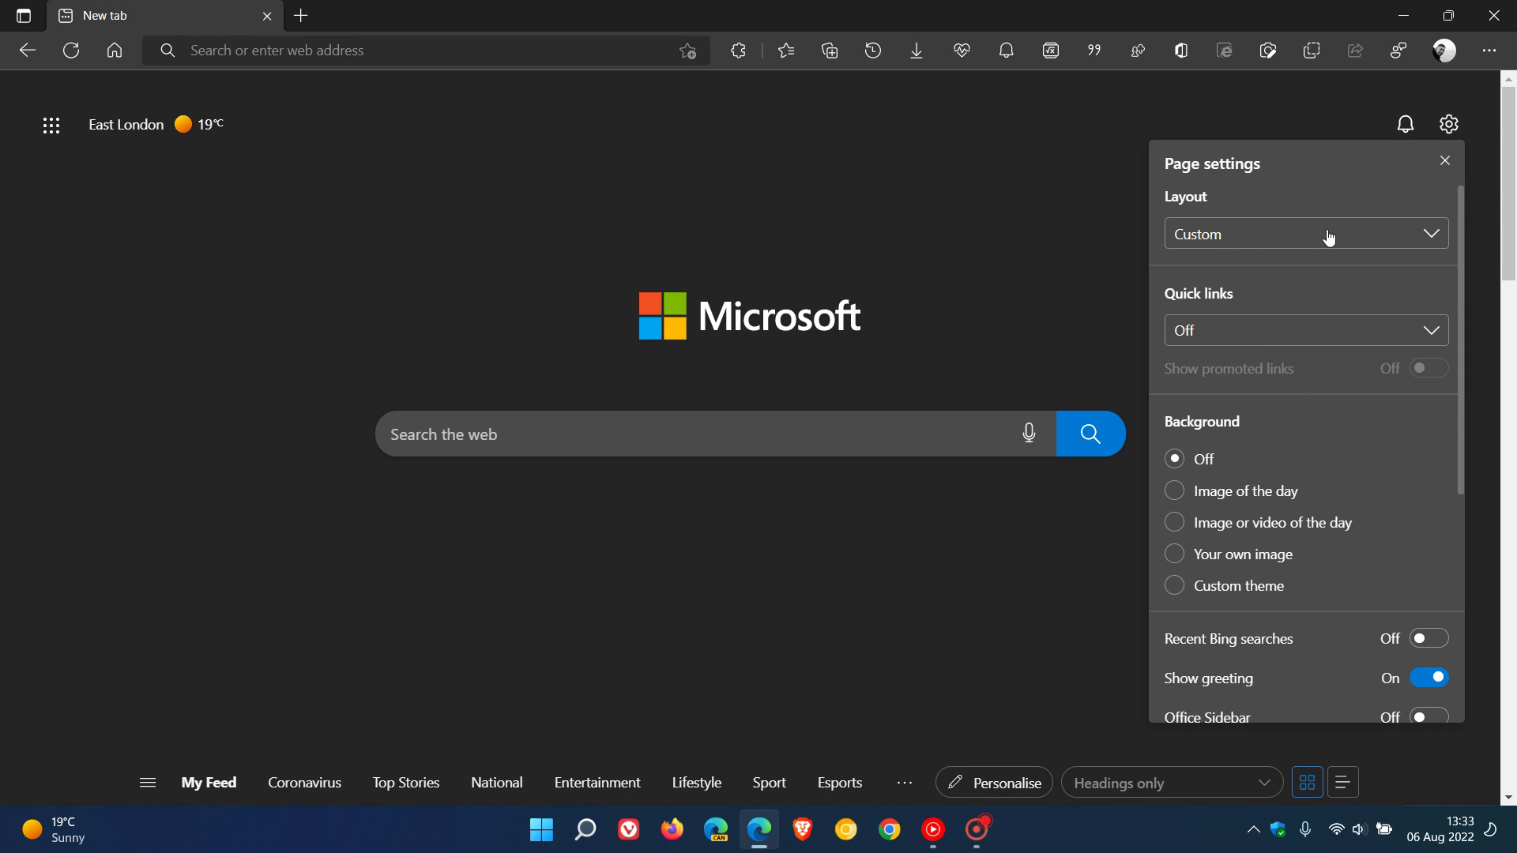
pyautogui.scroll(-3, 1327, 278)
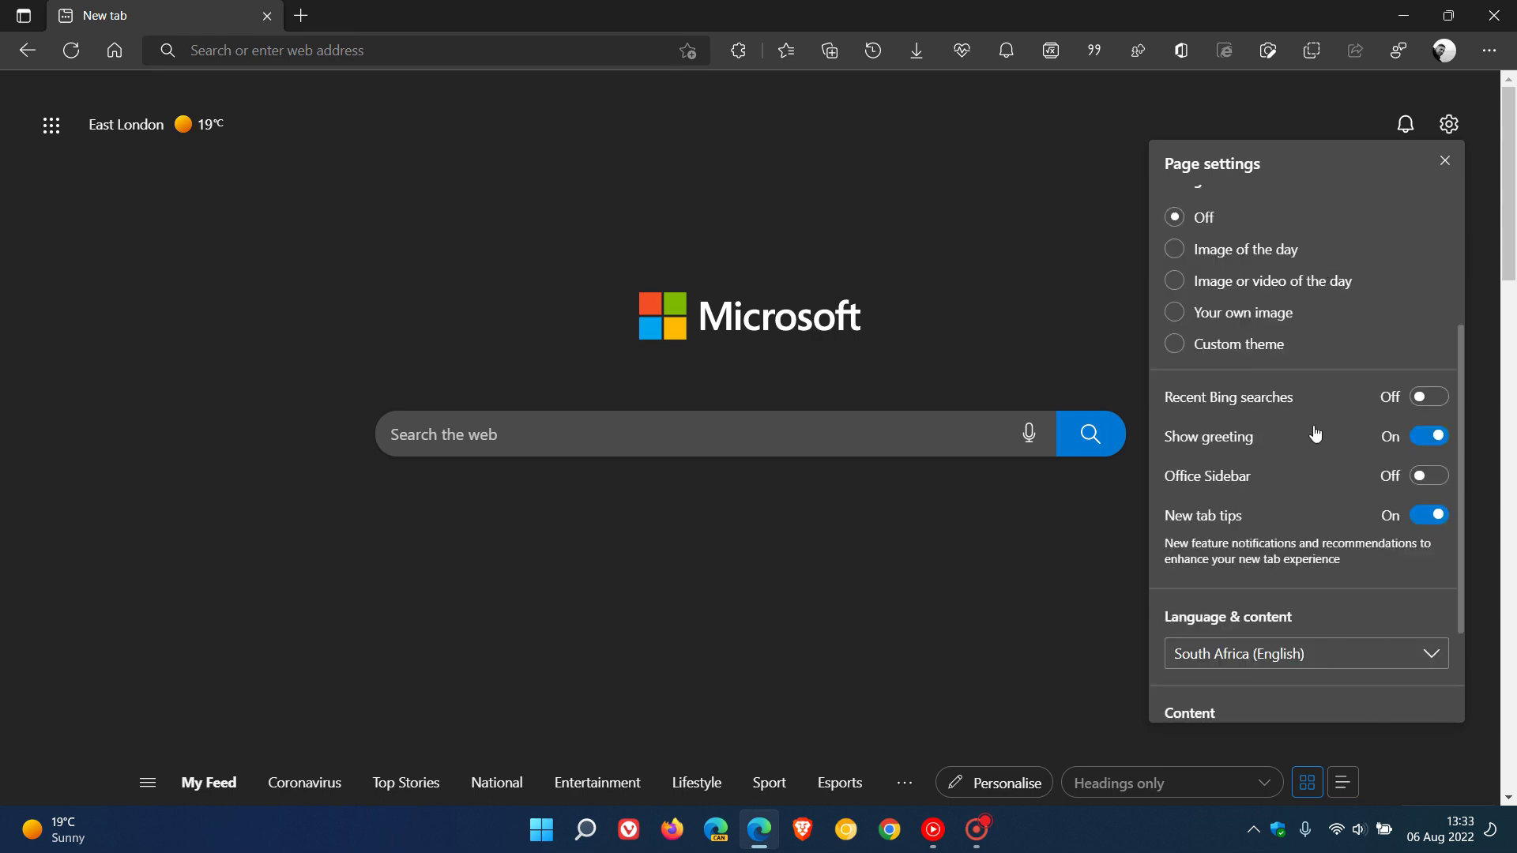
pyautogui.scroll(3, 1295, 480)
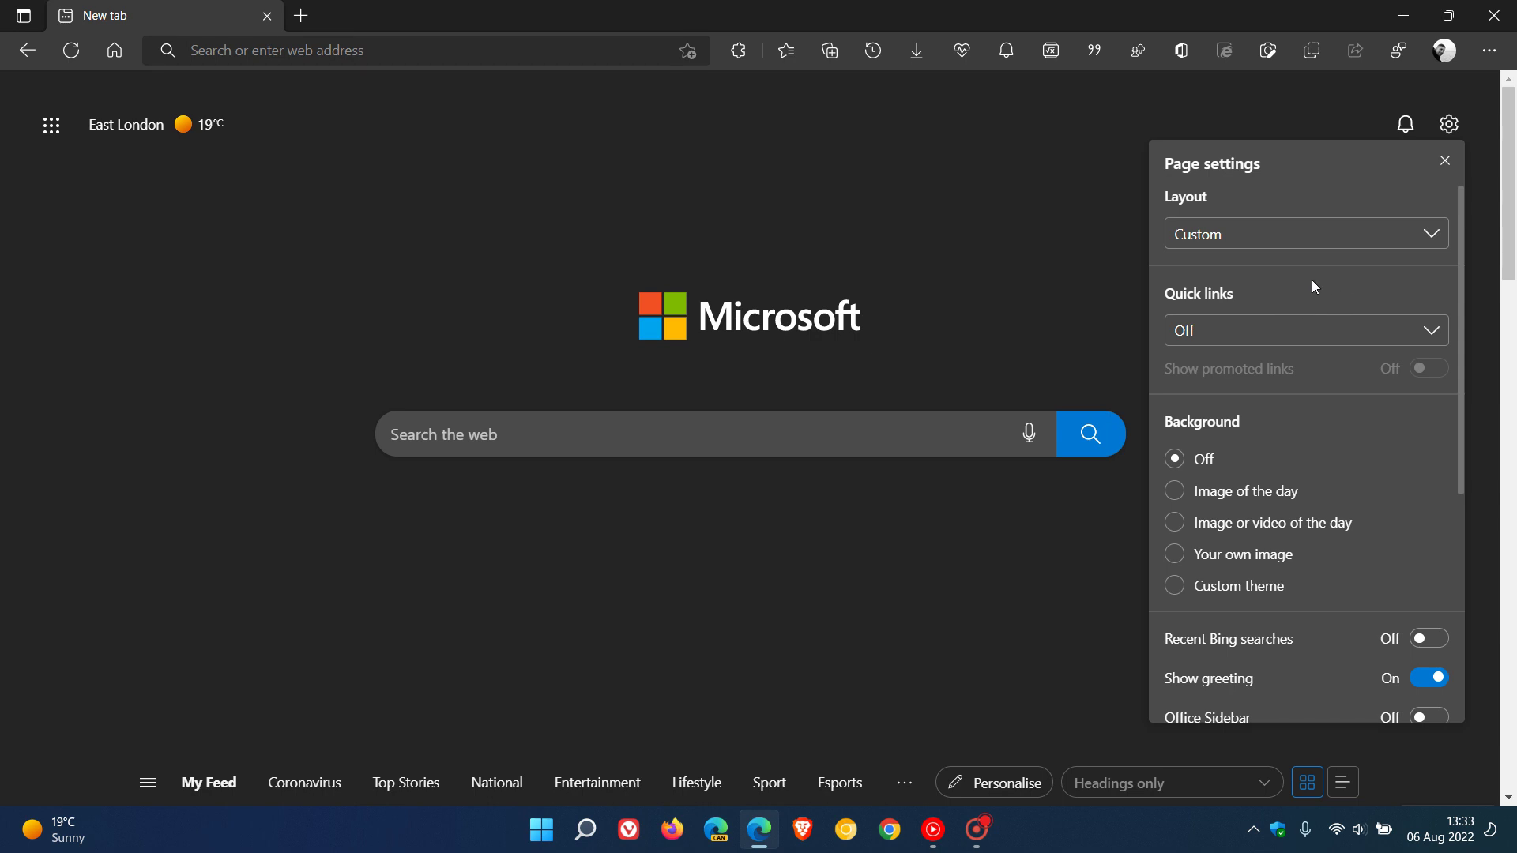
pyautogui.scroll(-4, 1312, 286)
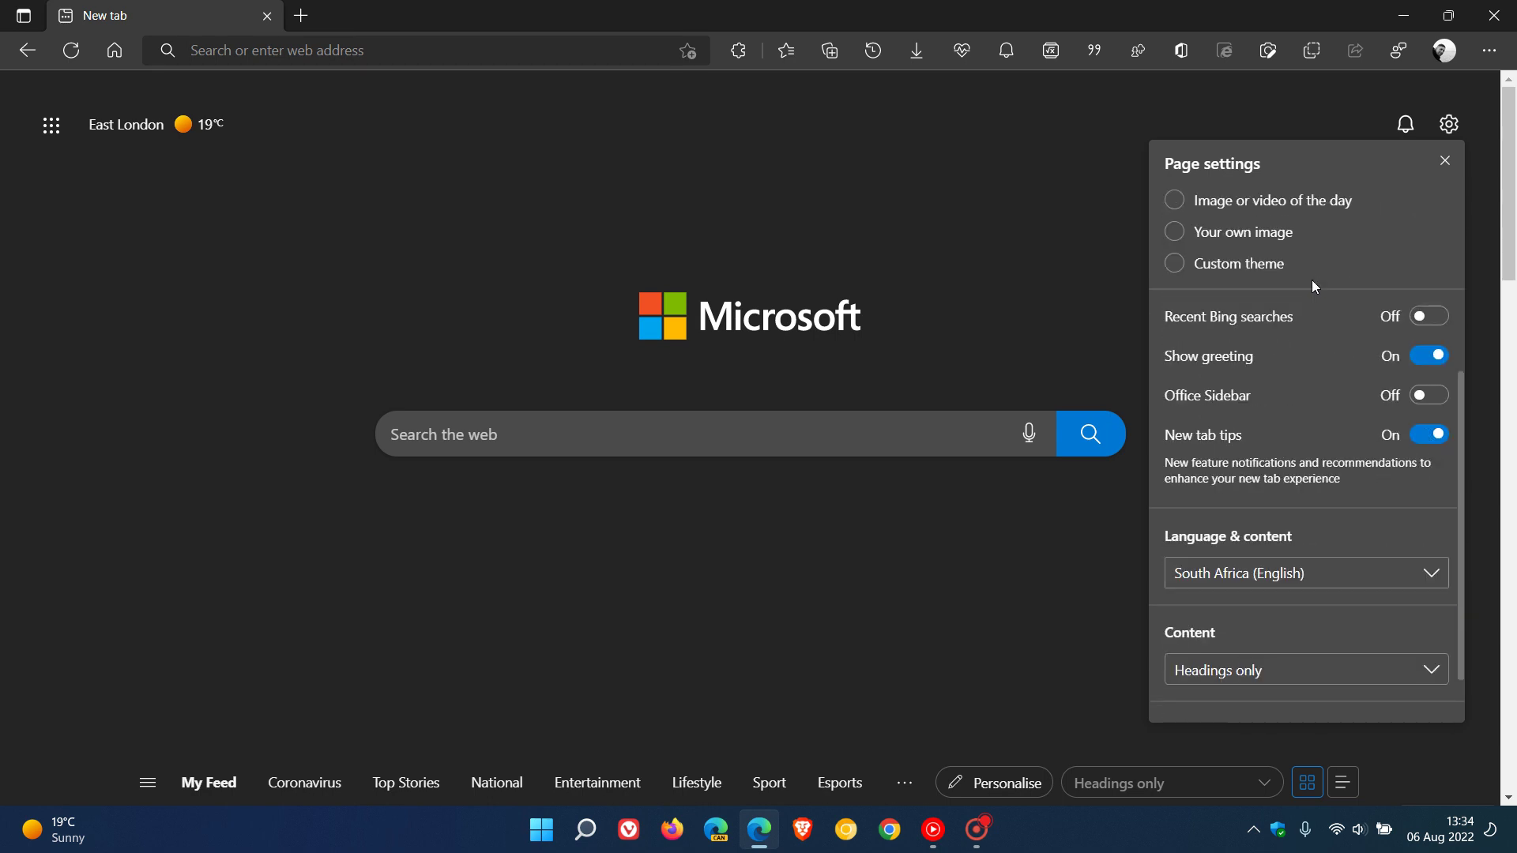
pyautogui.scroll(4, 1314, 286)
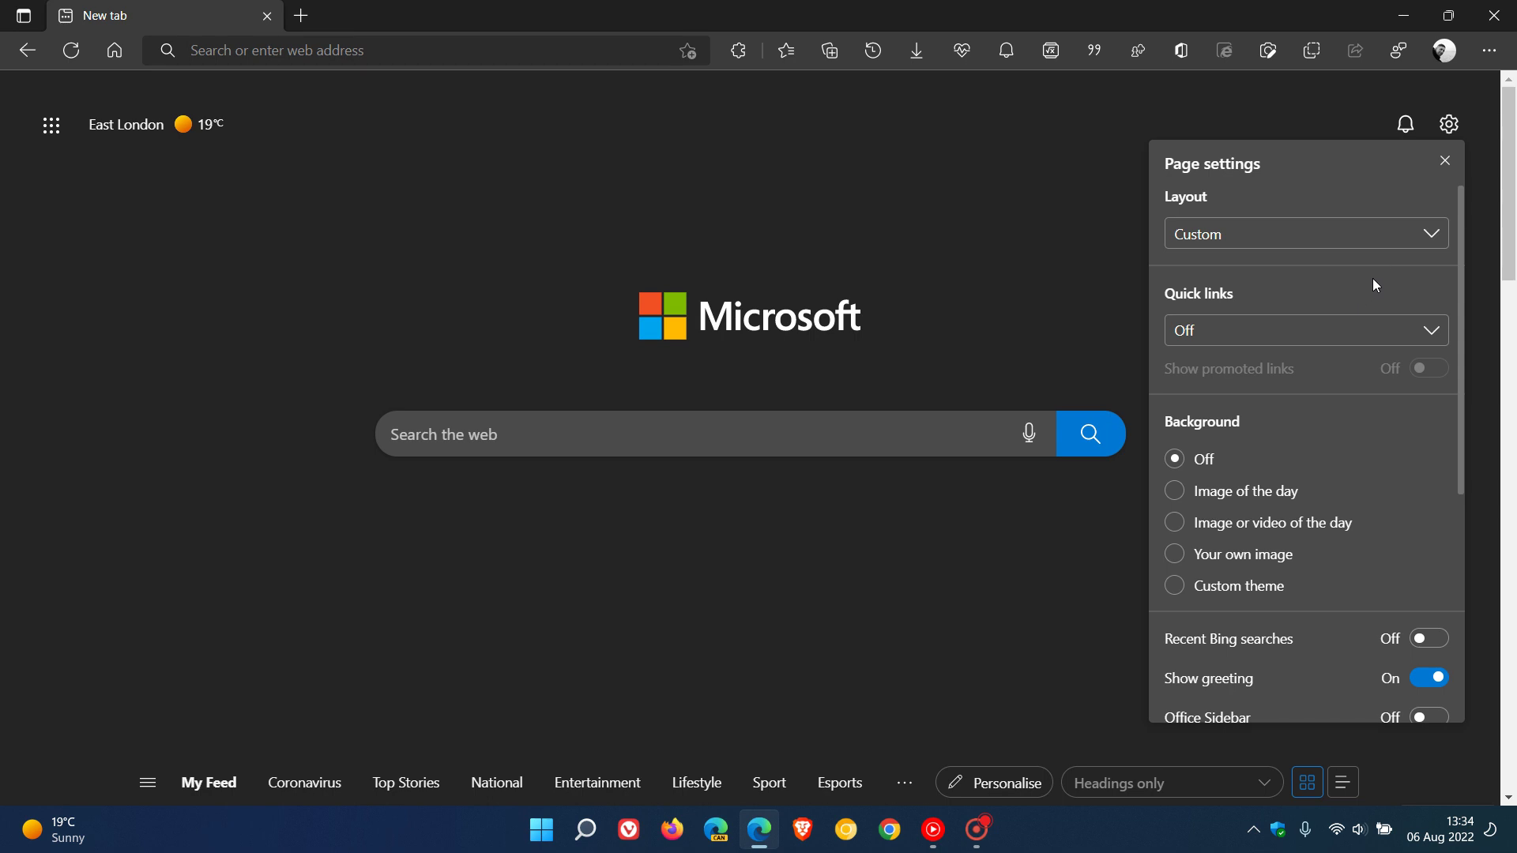
pyautogui.scroll(-4, 1373, 278)
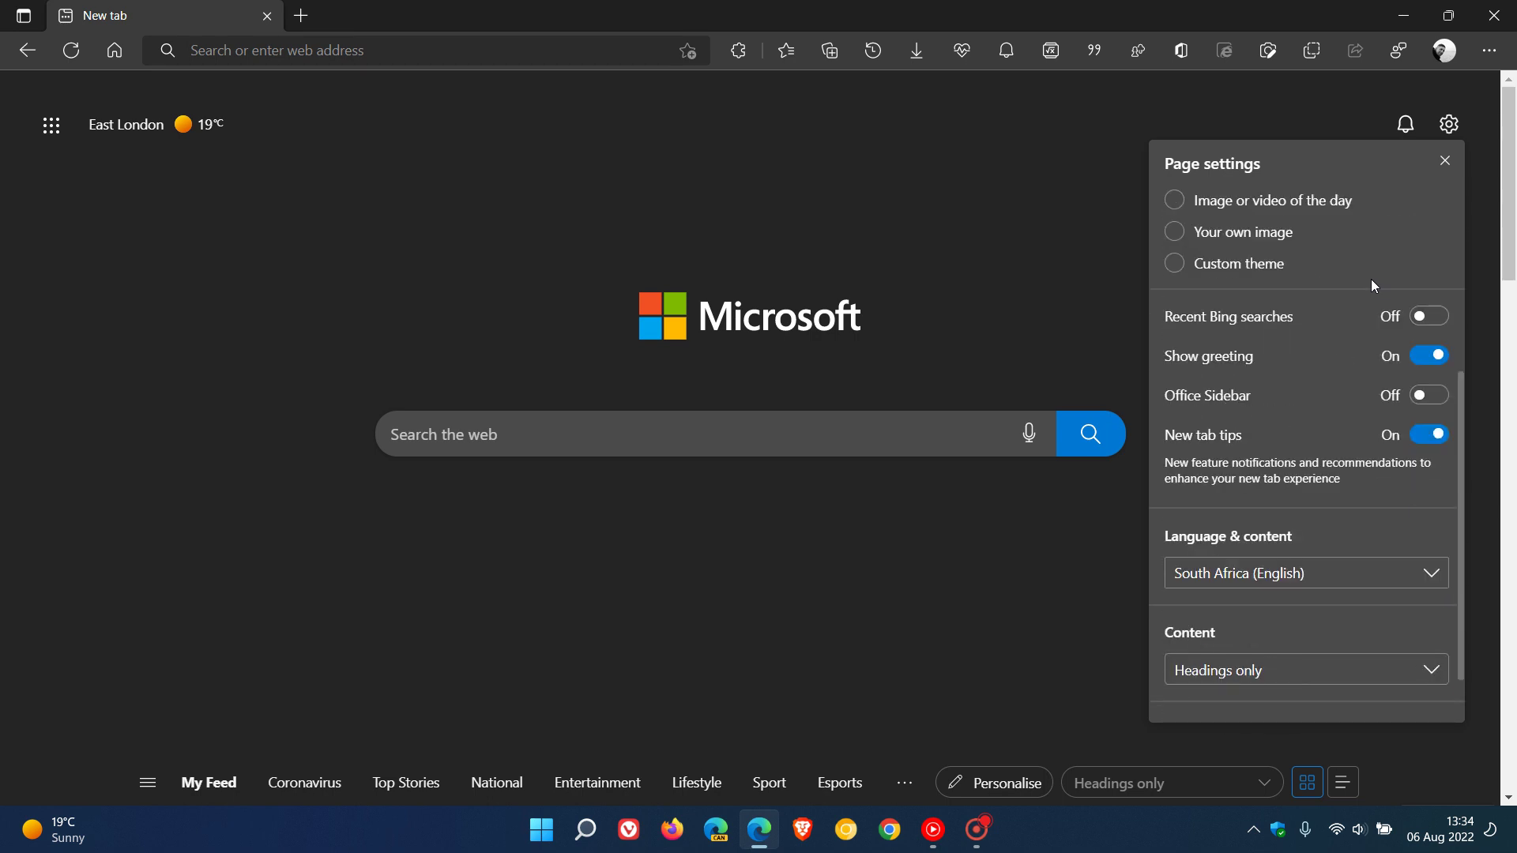
pyautogui.scroll(4, 1371, 278)
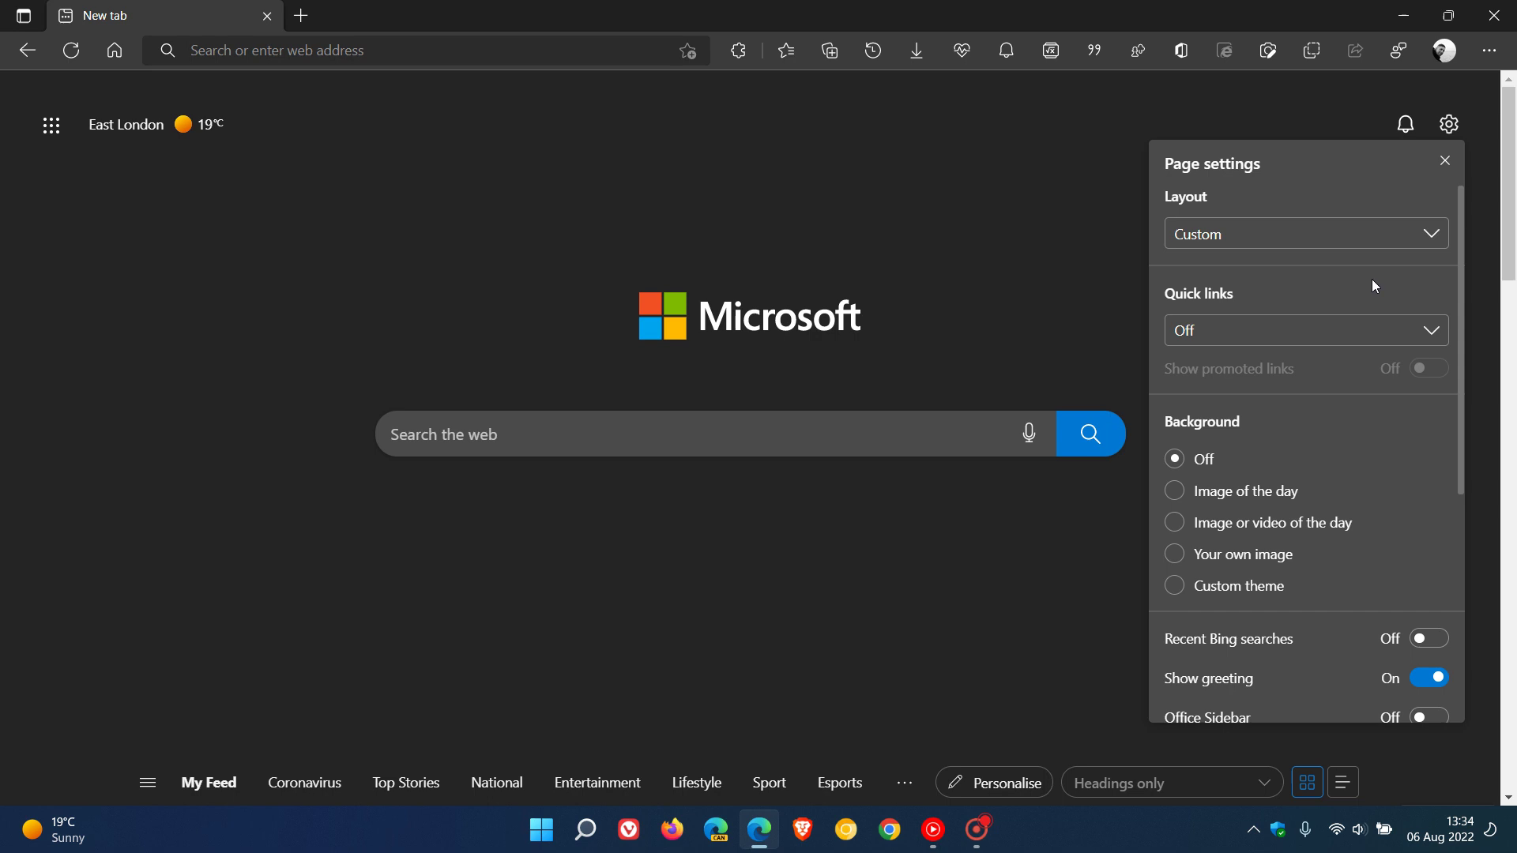
# Try the Focused, Inspirational and Informational page layouts, then settle back on Focused
pyautogui.click(1432, 245)
pyautogui.click(1333, 267)
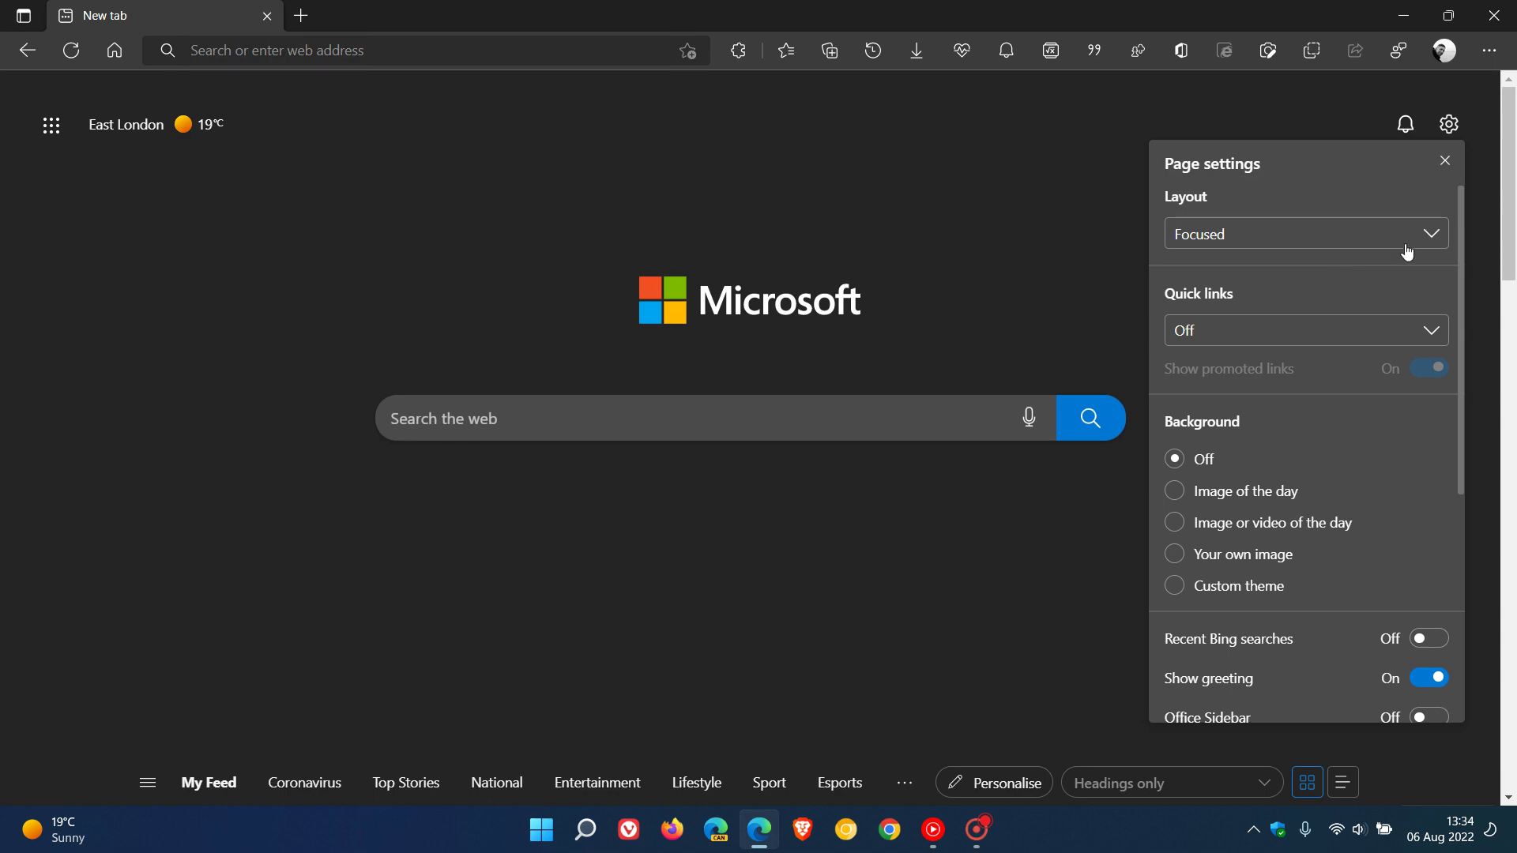
pyautogui.click(1407, 251)
pyautogui.click(1323, 302)
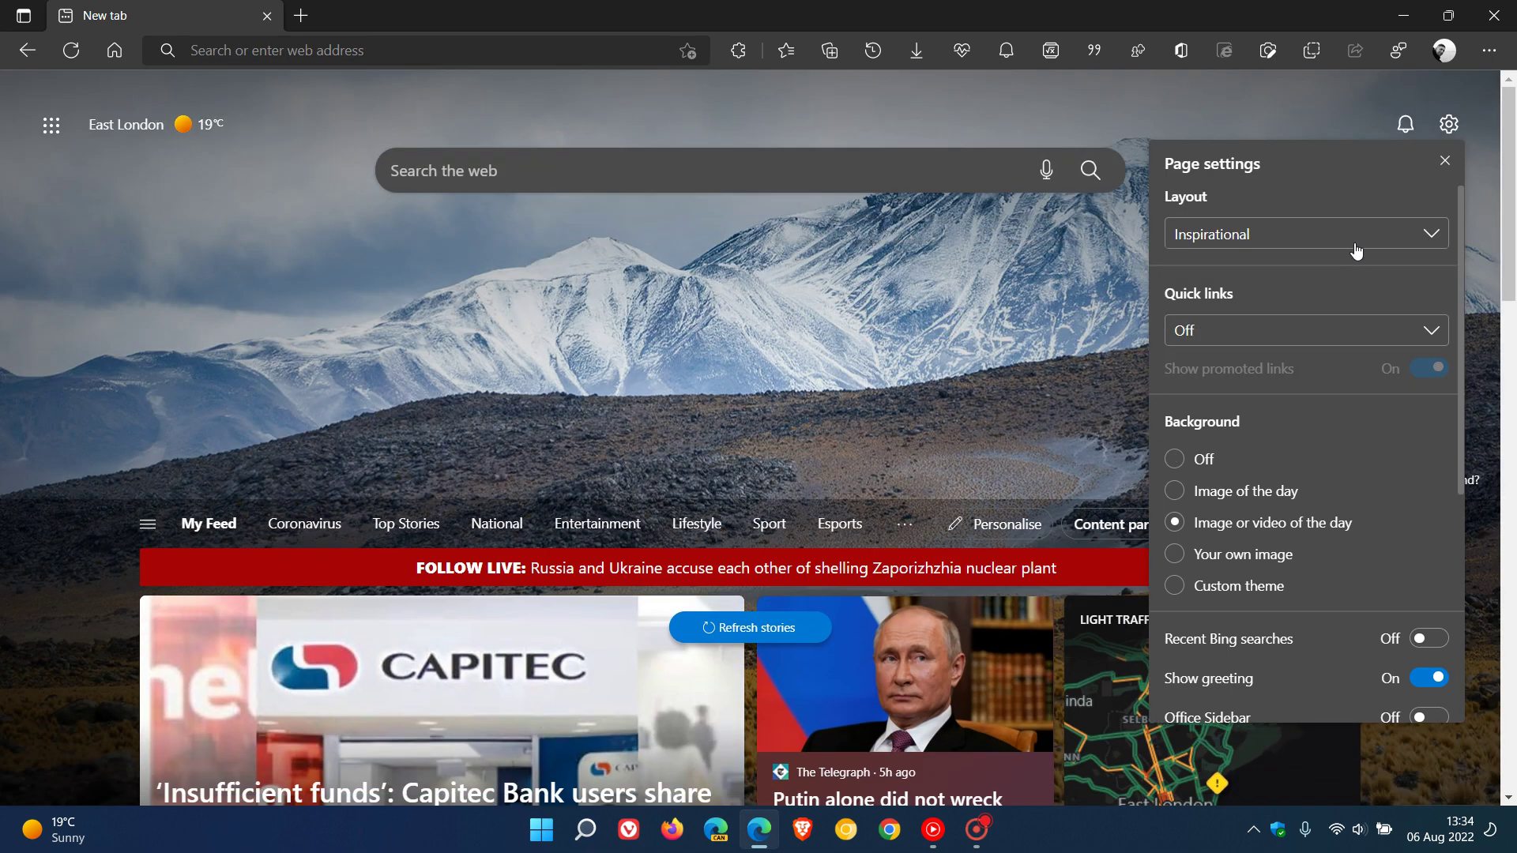
pyautogui.click(1356, 252)
pyautogui.click(1297, 332)
pyautogui.click(1308, 250)
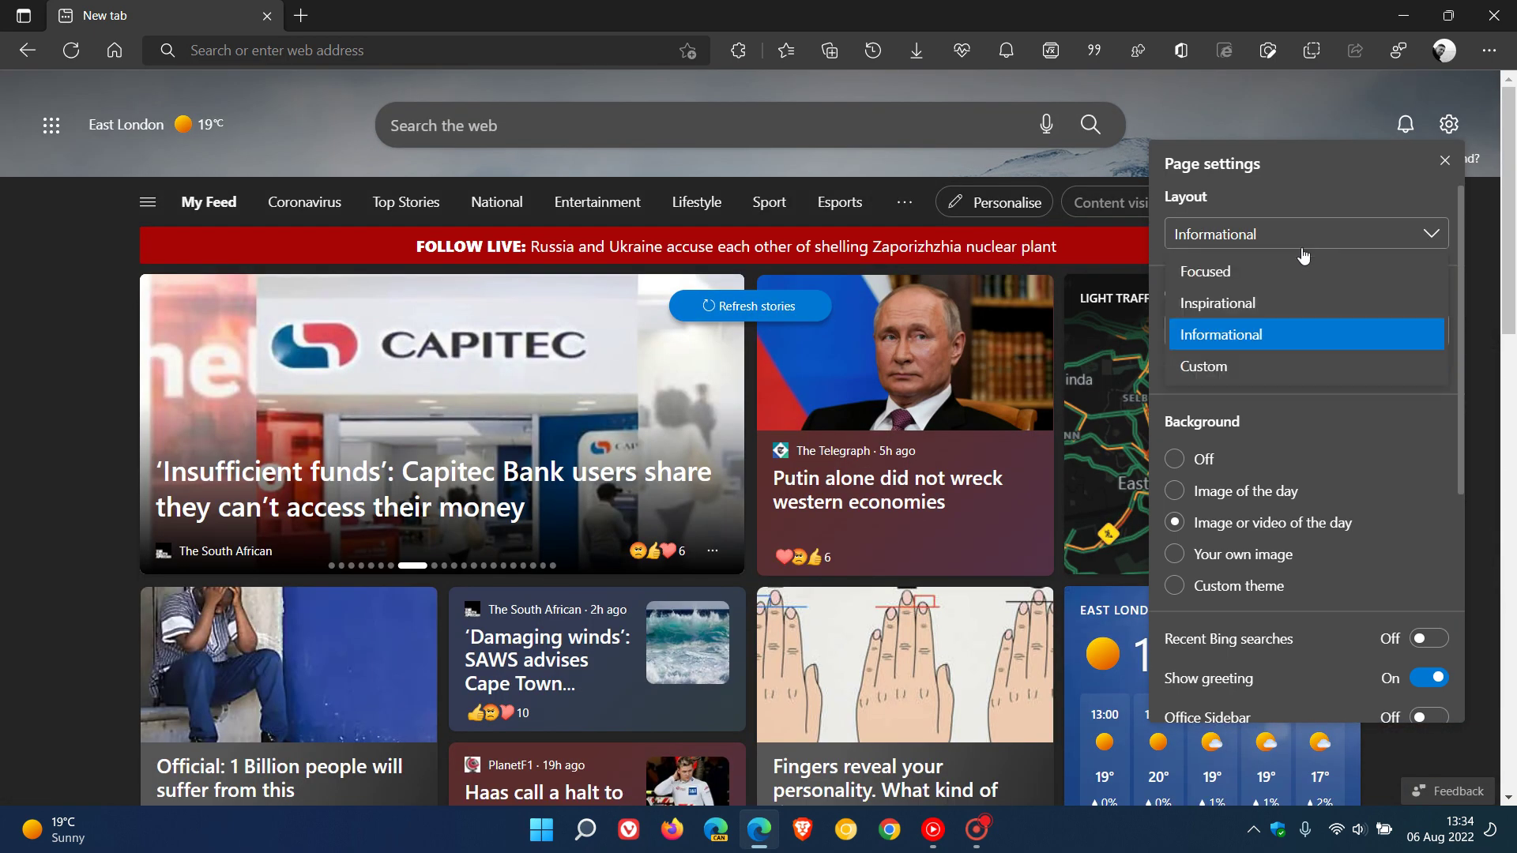
pyautogui.click(1288, 271)
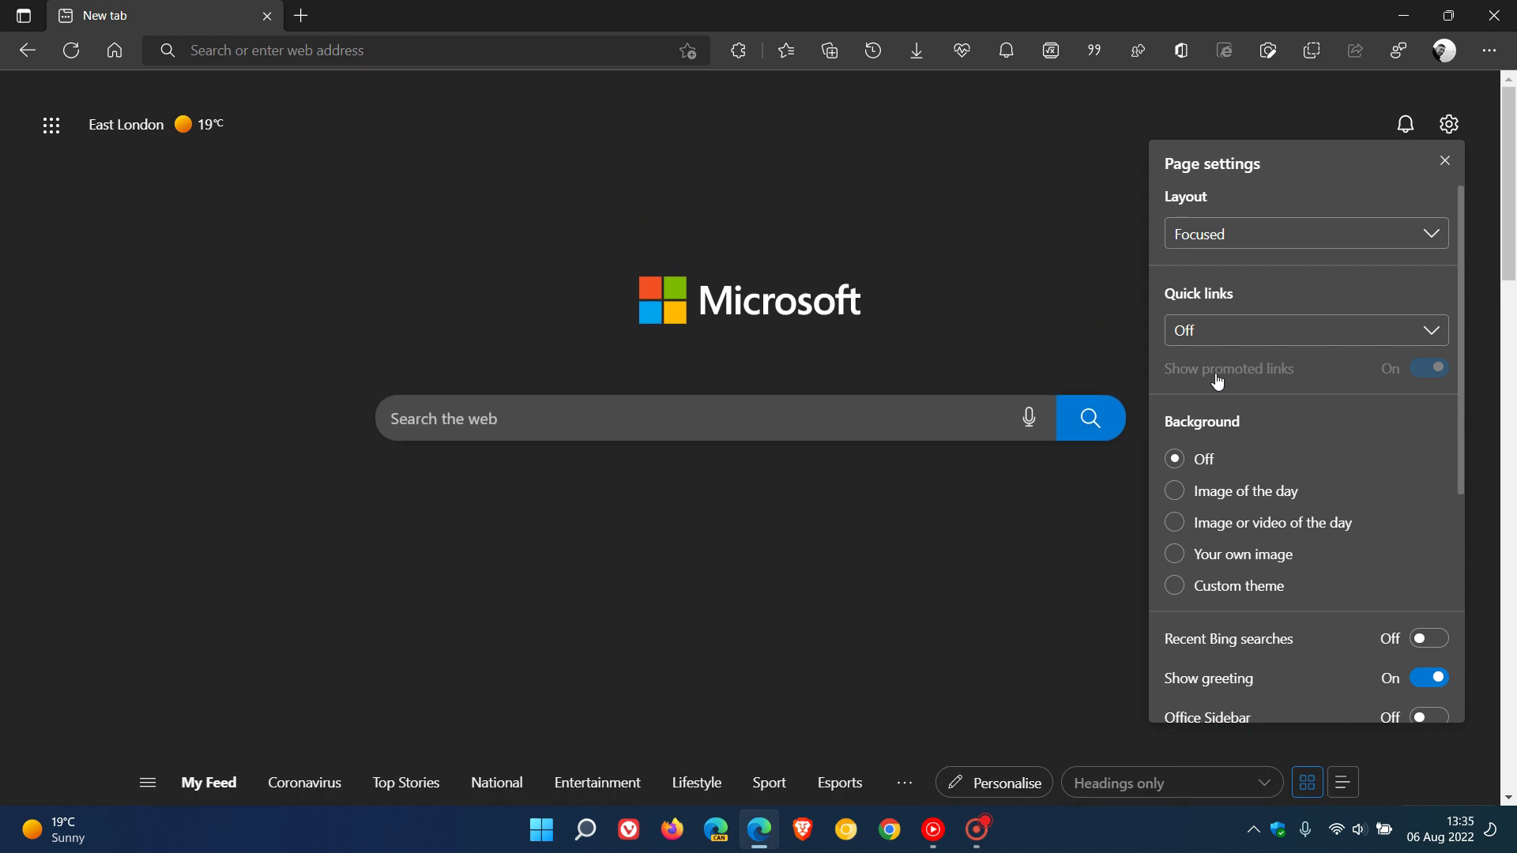
# Set quick links to 1 row, expand the tiles, and turn off Show promoted links
pyautogui.click(1292, 338)
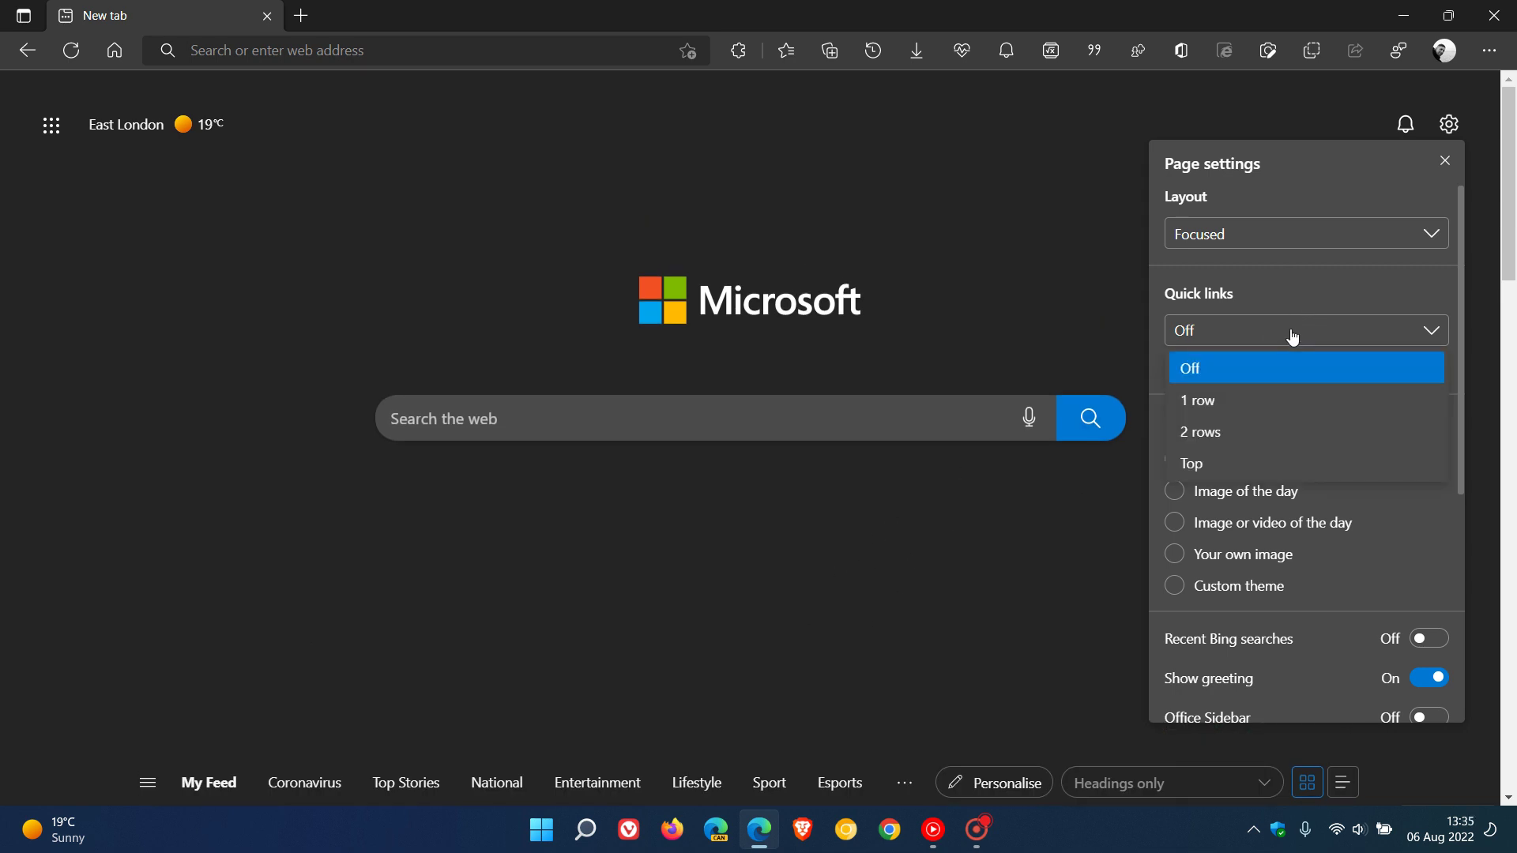
pyautogui.click(1265, 410)
pyautogui.click(1083, 535)
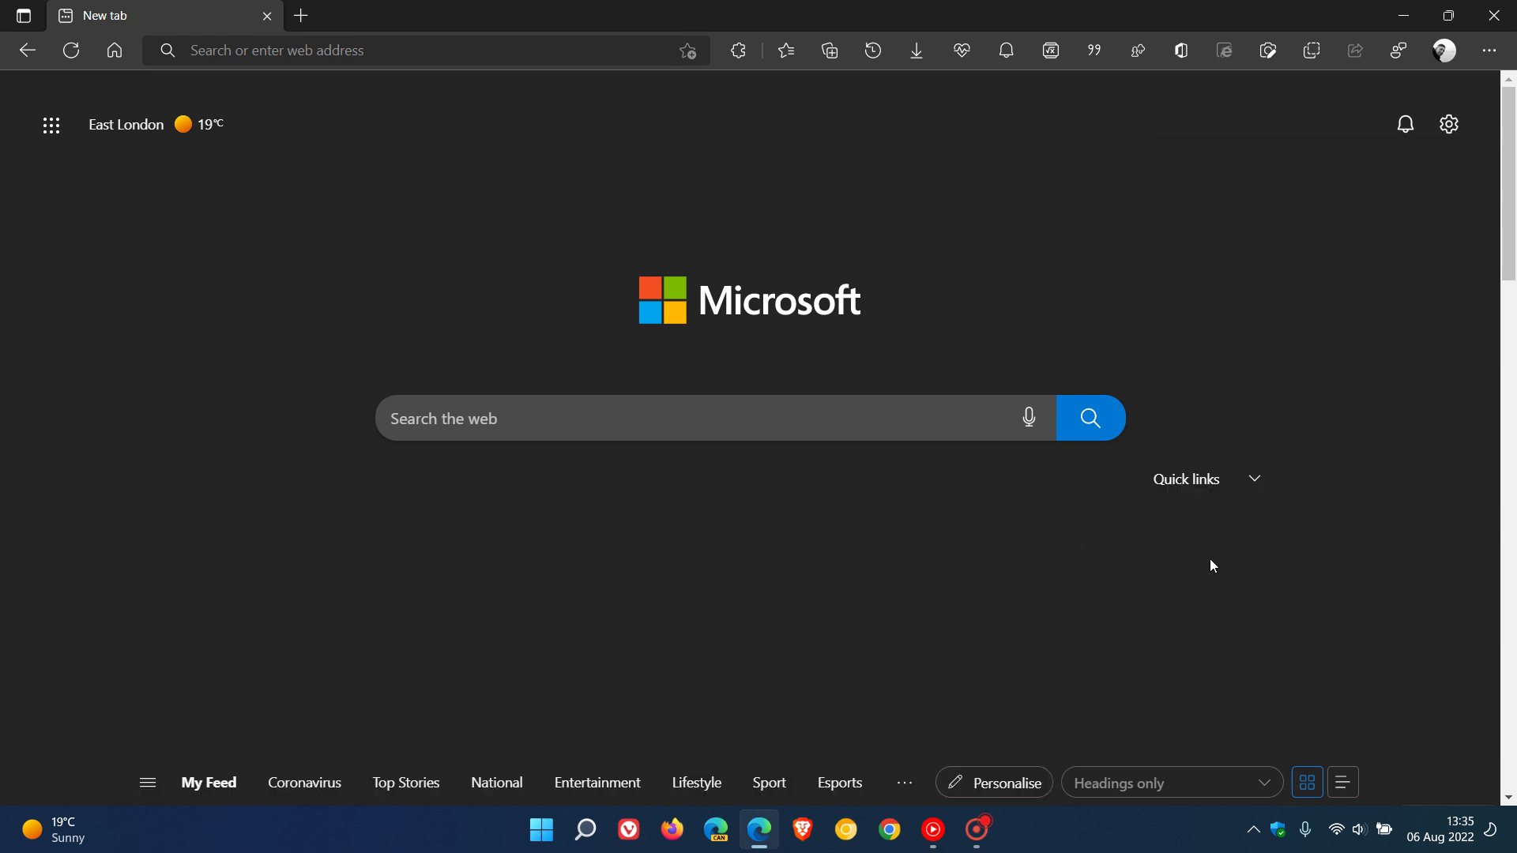
pyautogui.click(1256, 479)
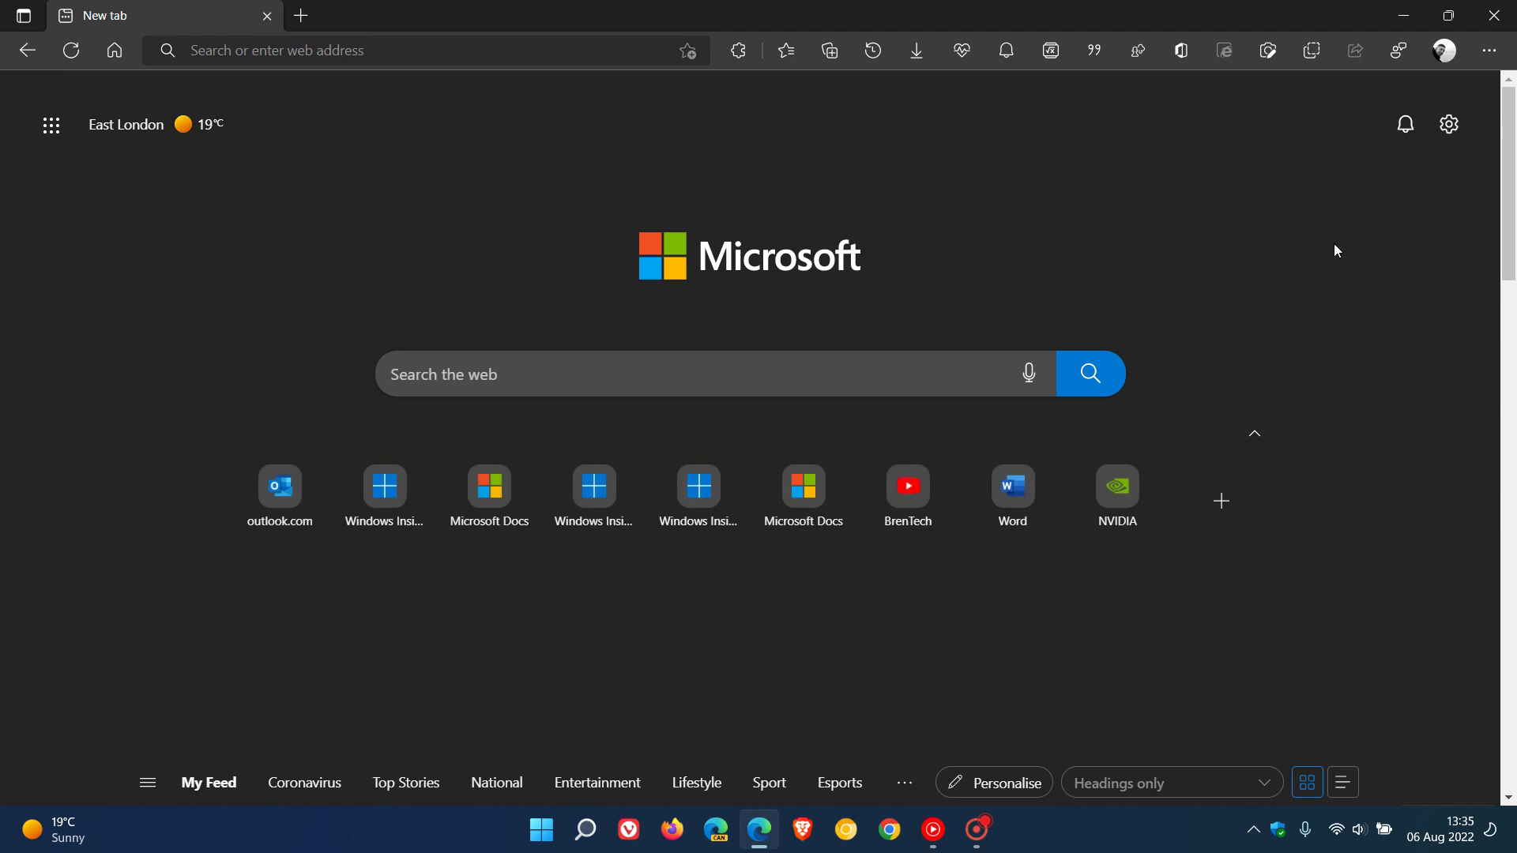
pyautogui.click(1446, 127)
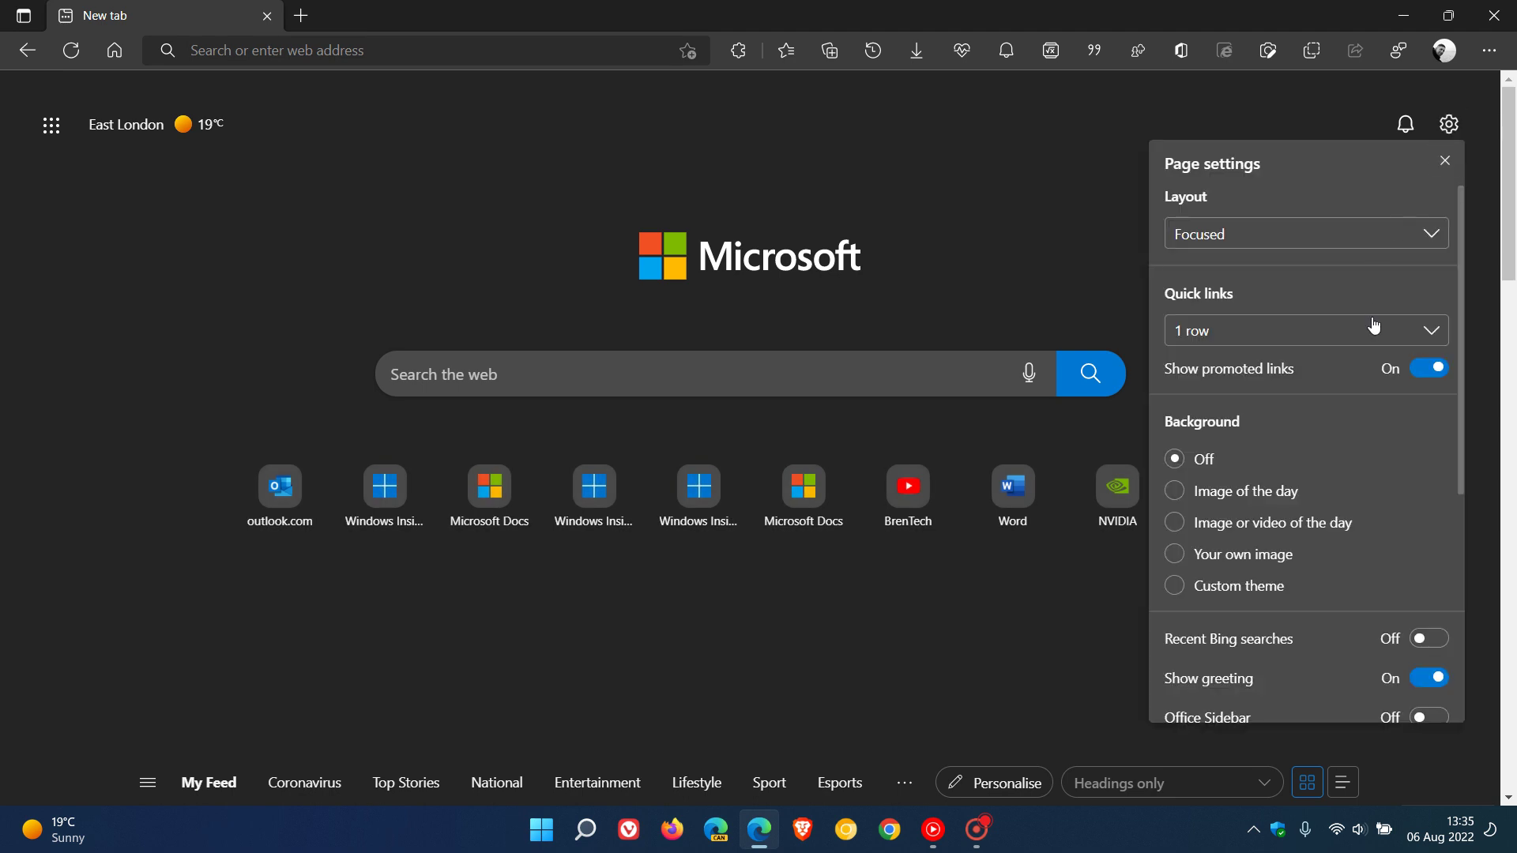
pyautogui.click(1415, 377)
# Preview the image of the day, your own image and custom theme backgrounds, then set Background to Off
pyautogui.click(1174, 492)
pyautogui.click(1177, 523)
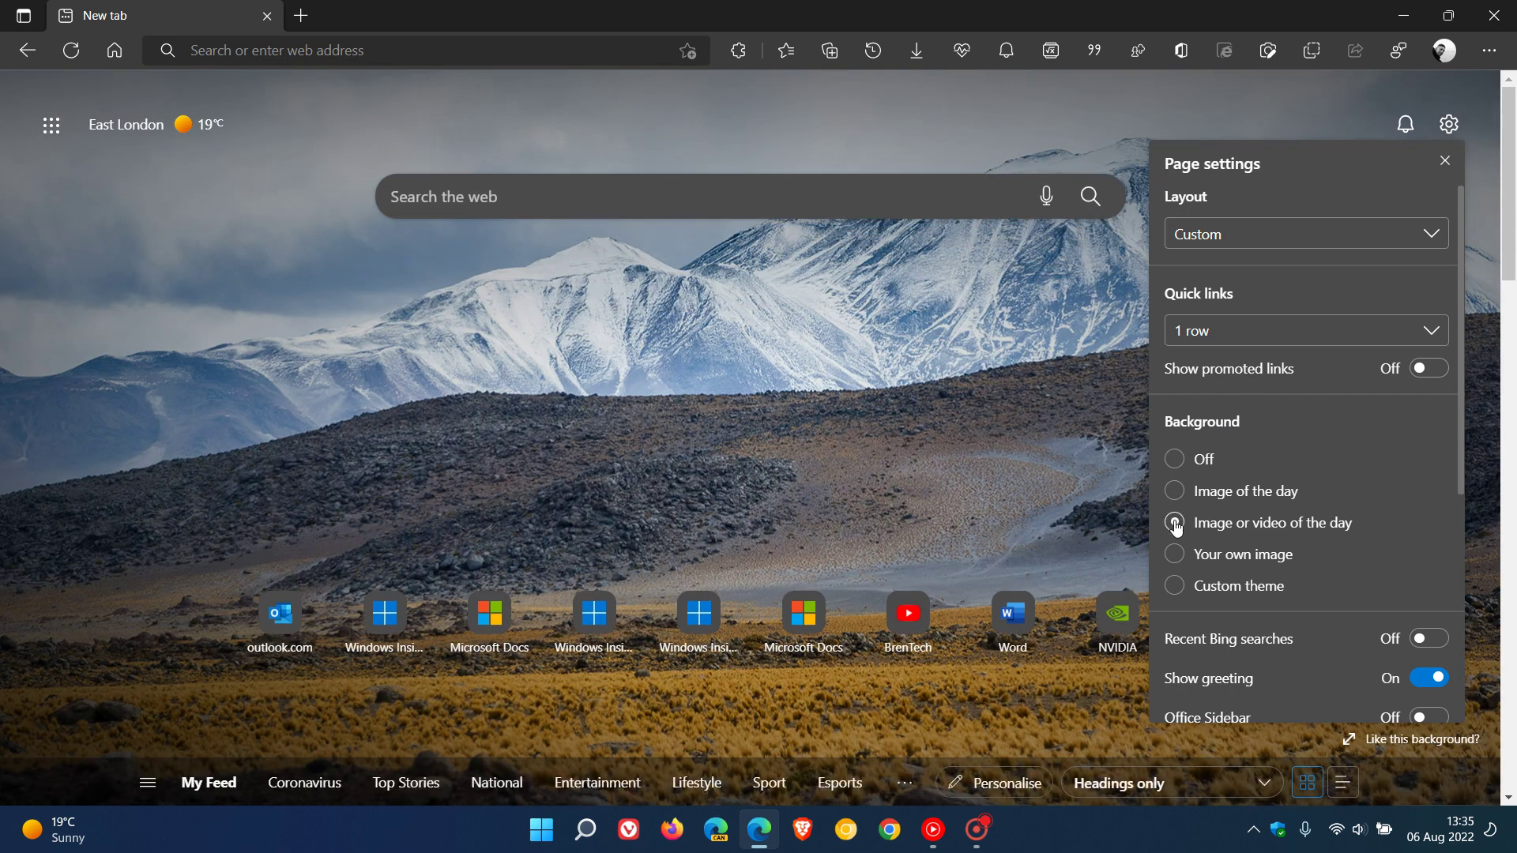
pyautogui.click(1175, 554)
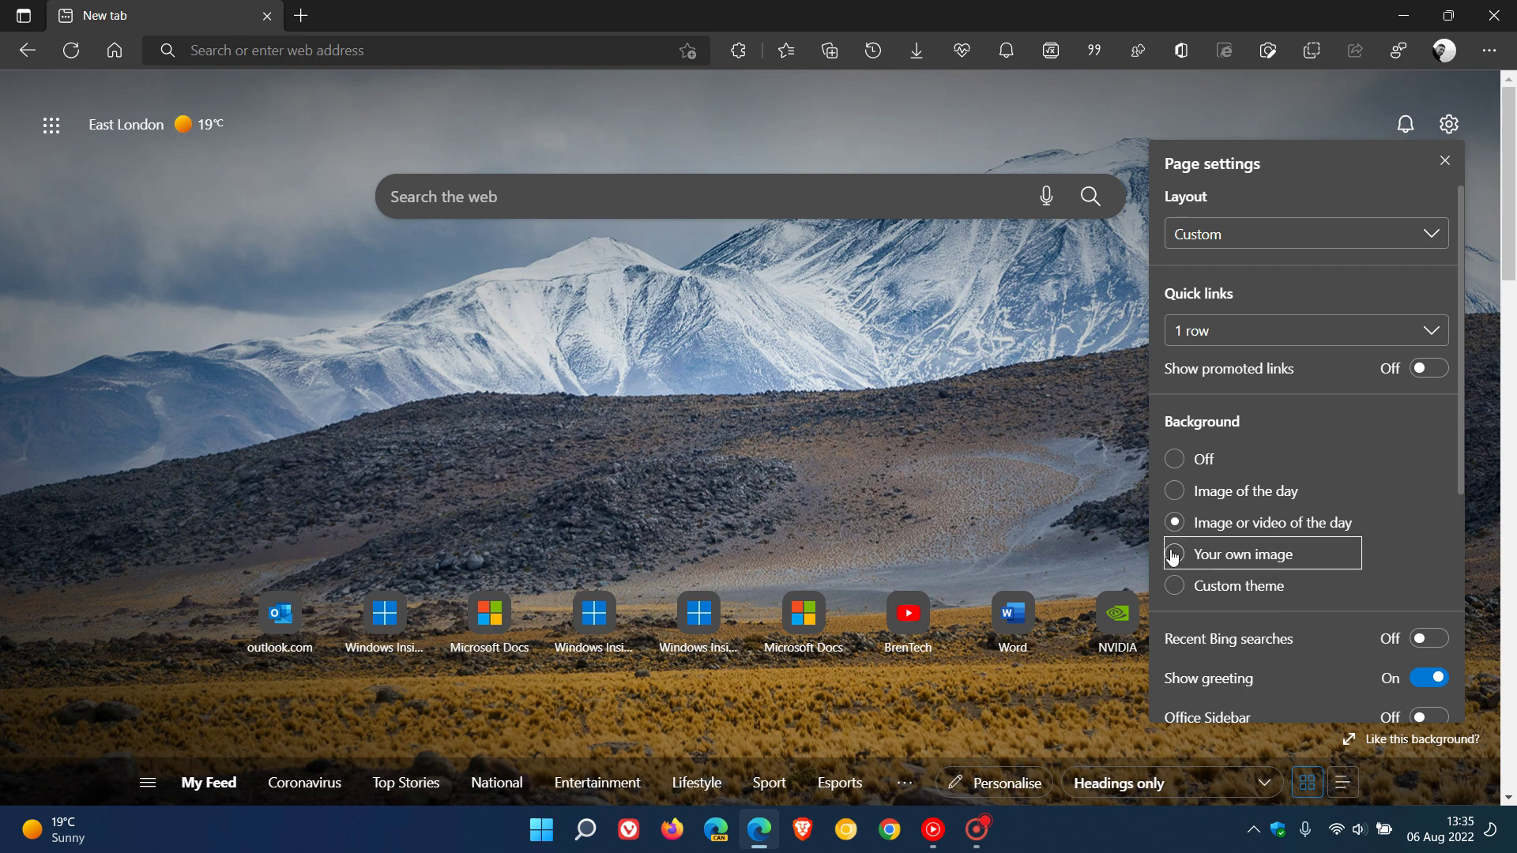
pyautogui.click(1174, 634)
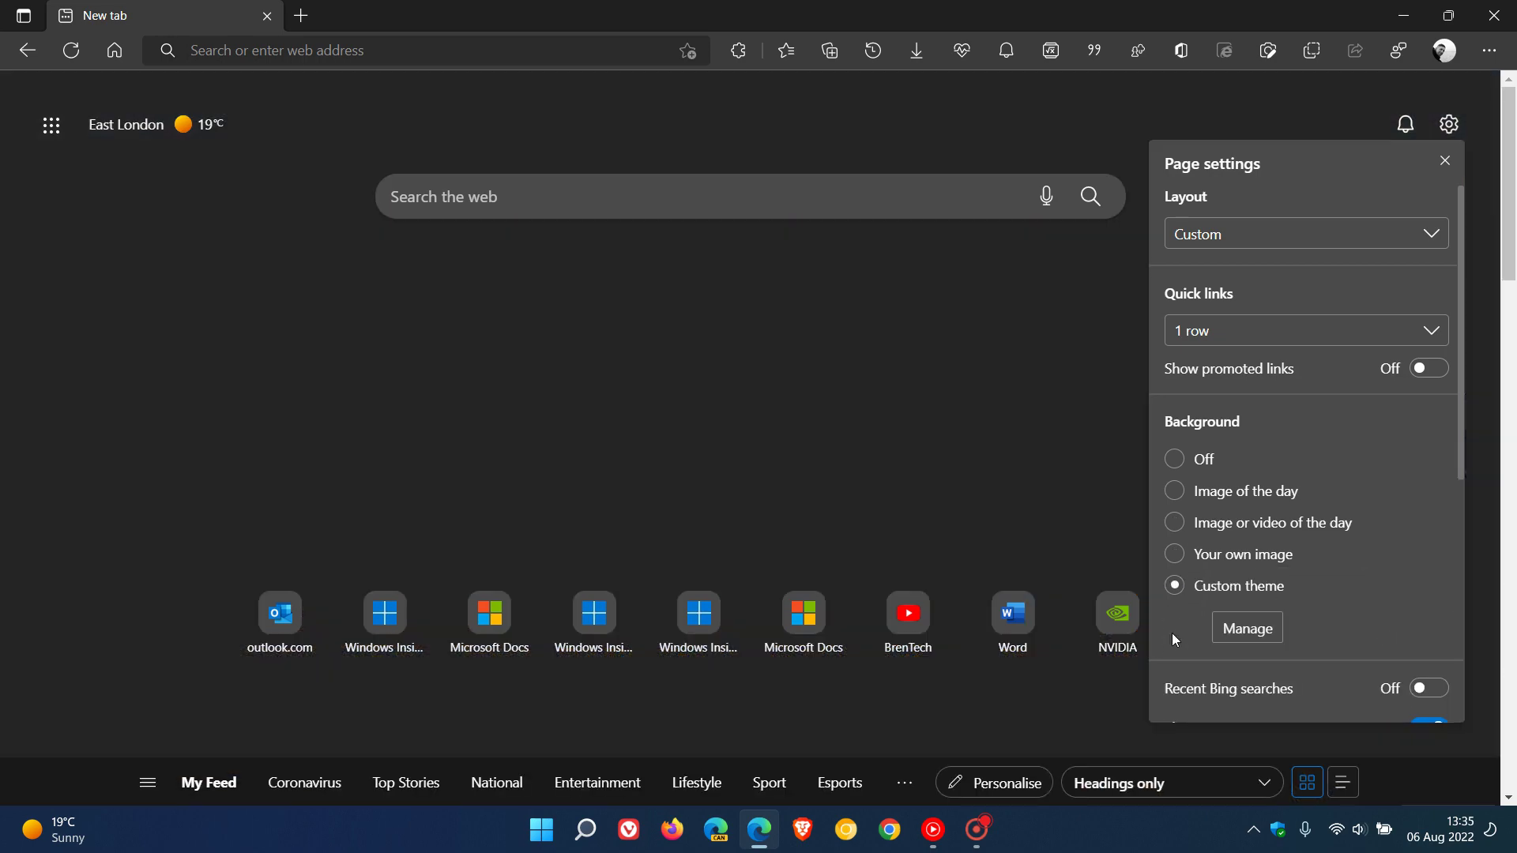
pyautogui.click(1180, 462)
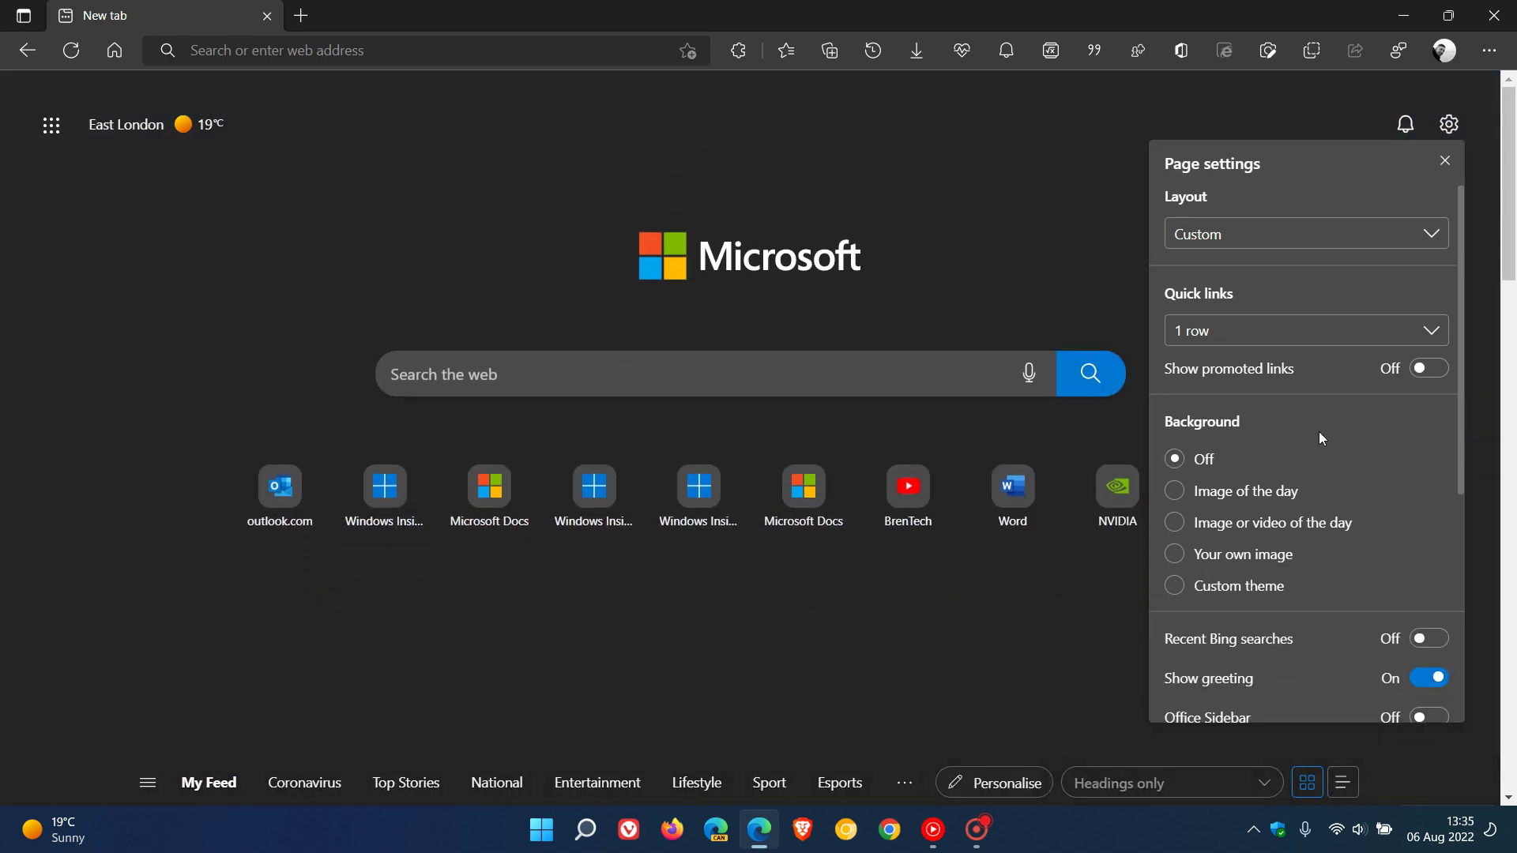
# Turn on Recent Bing searches, and switch Office Sidebar on then back off
pyautogui.scroll(-2, 1319, 431)
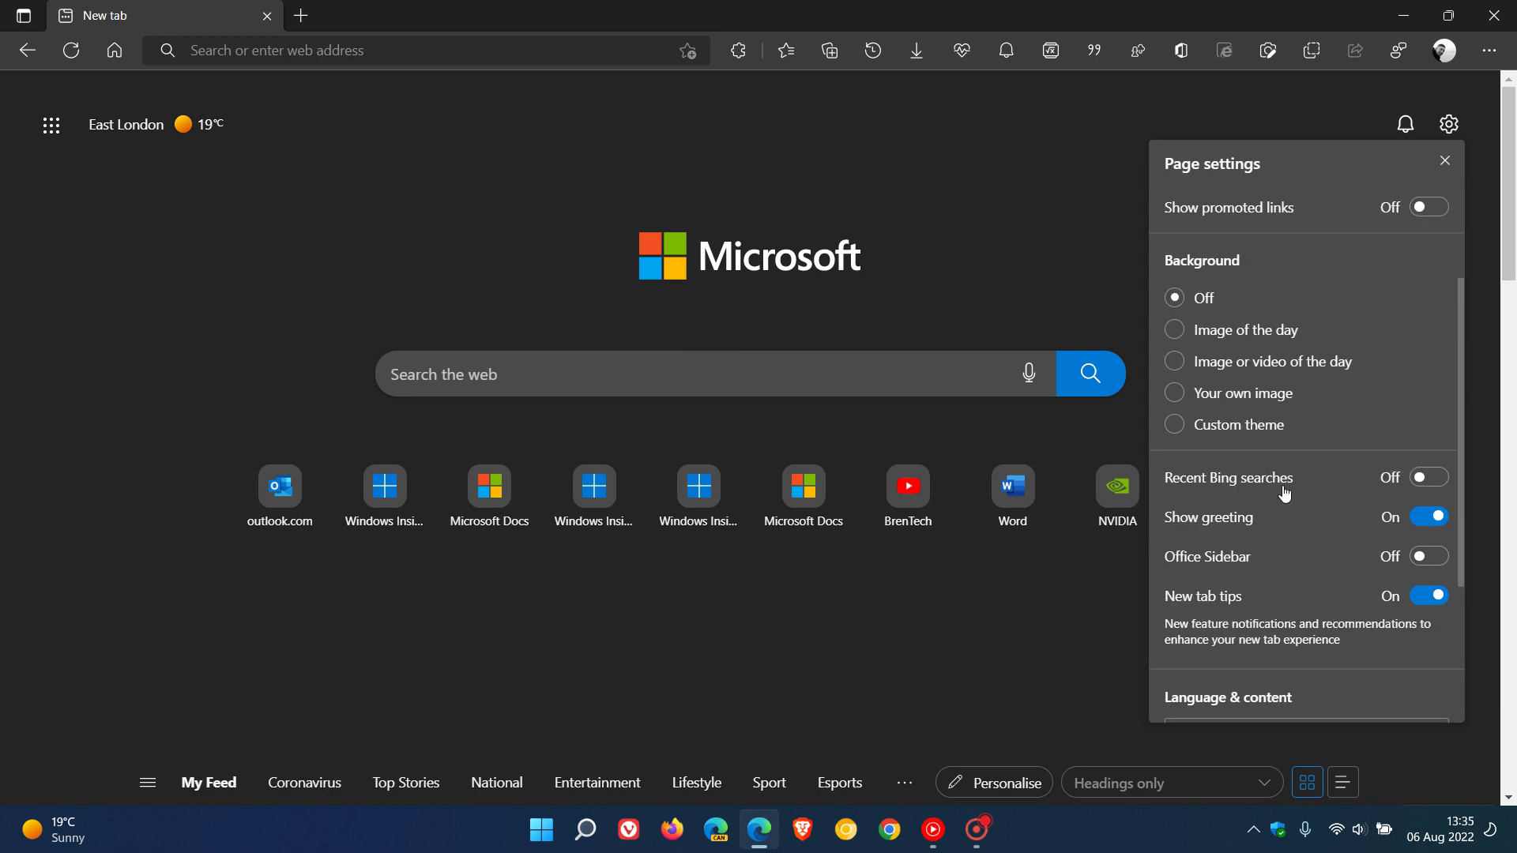
pyautogui.click(1434, 488)
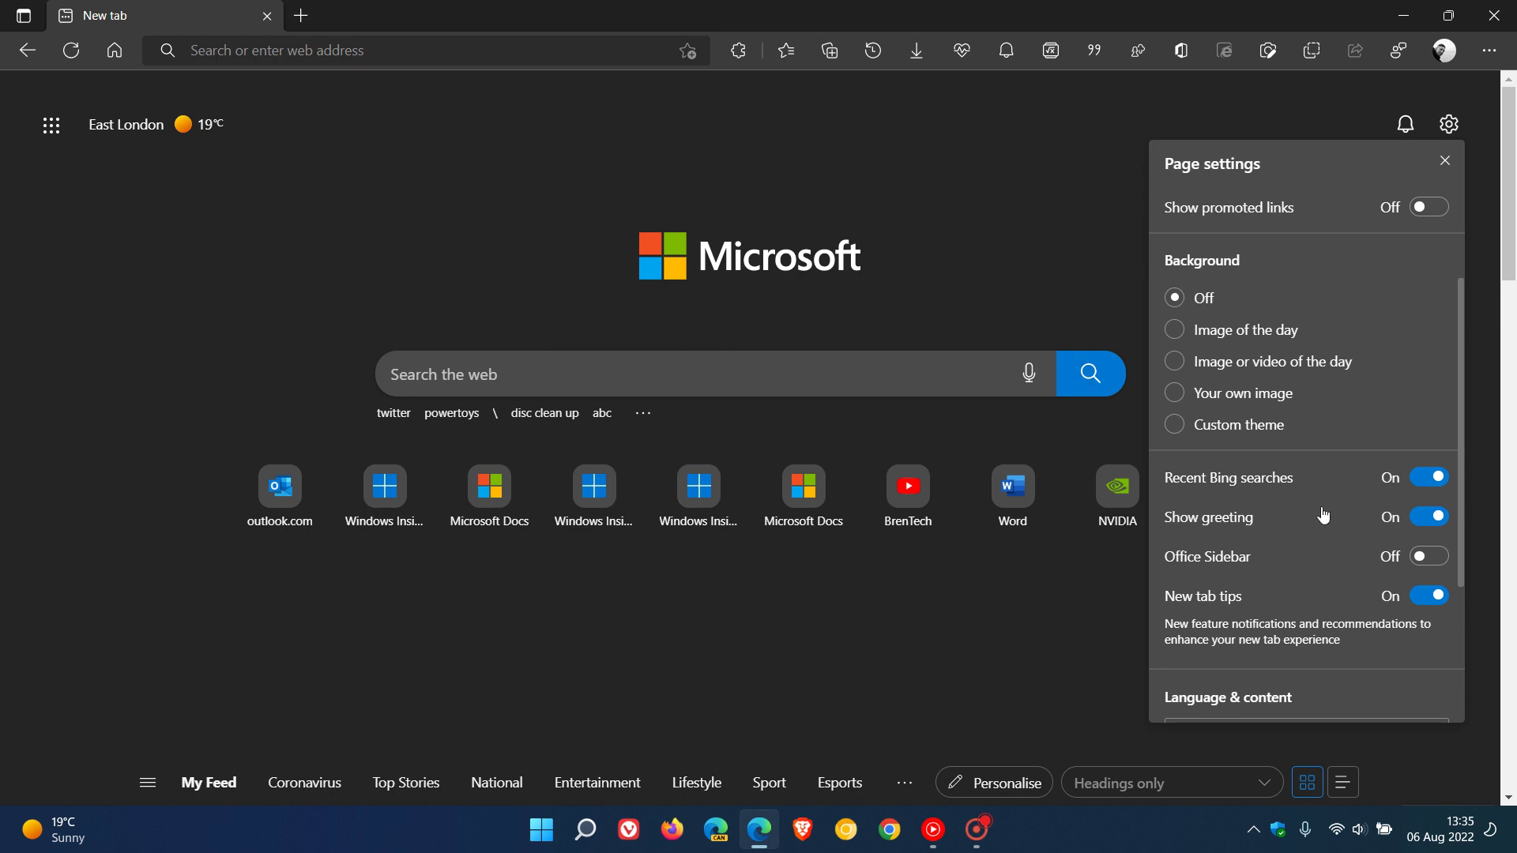
pyautogui.click(1444, 566)
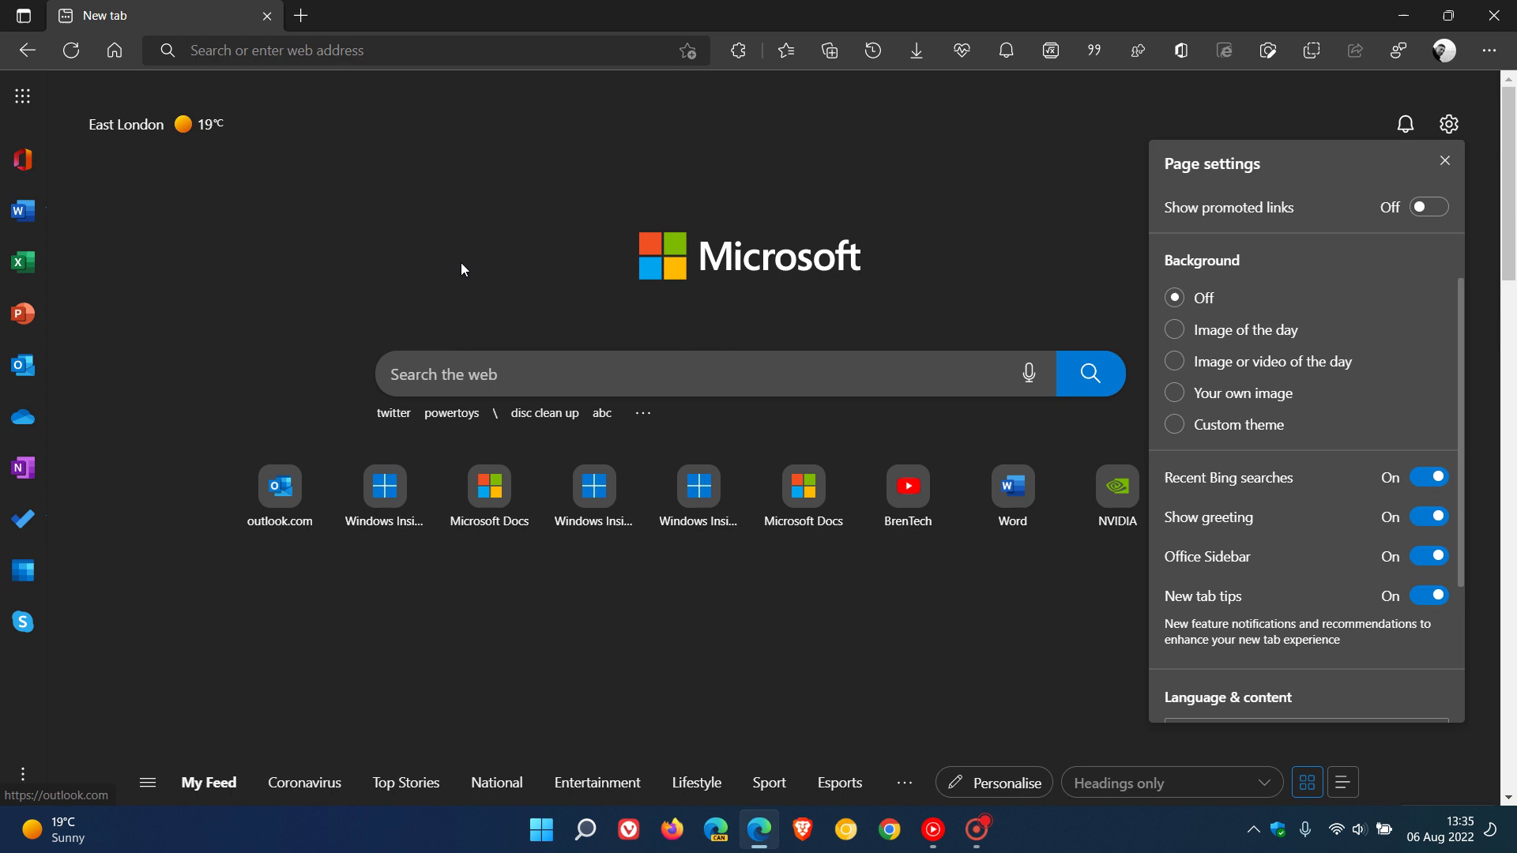
pyautogui.click(1414, 563)
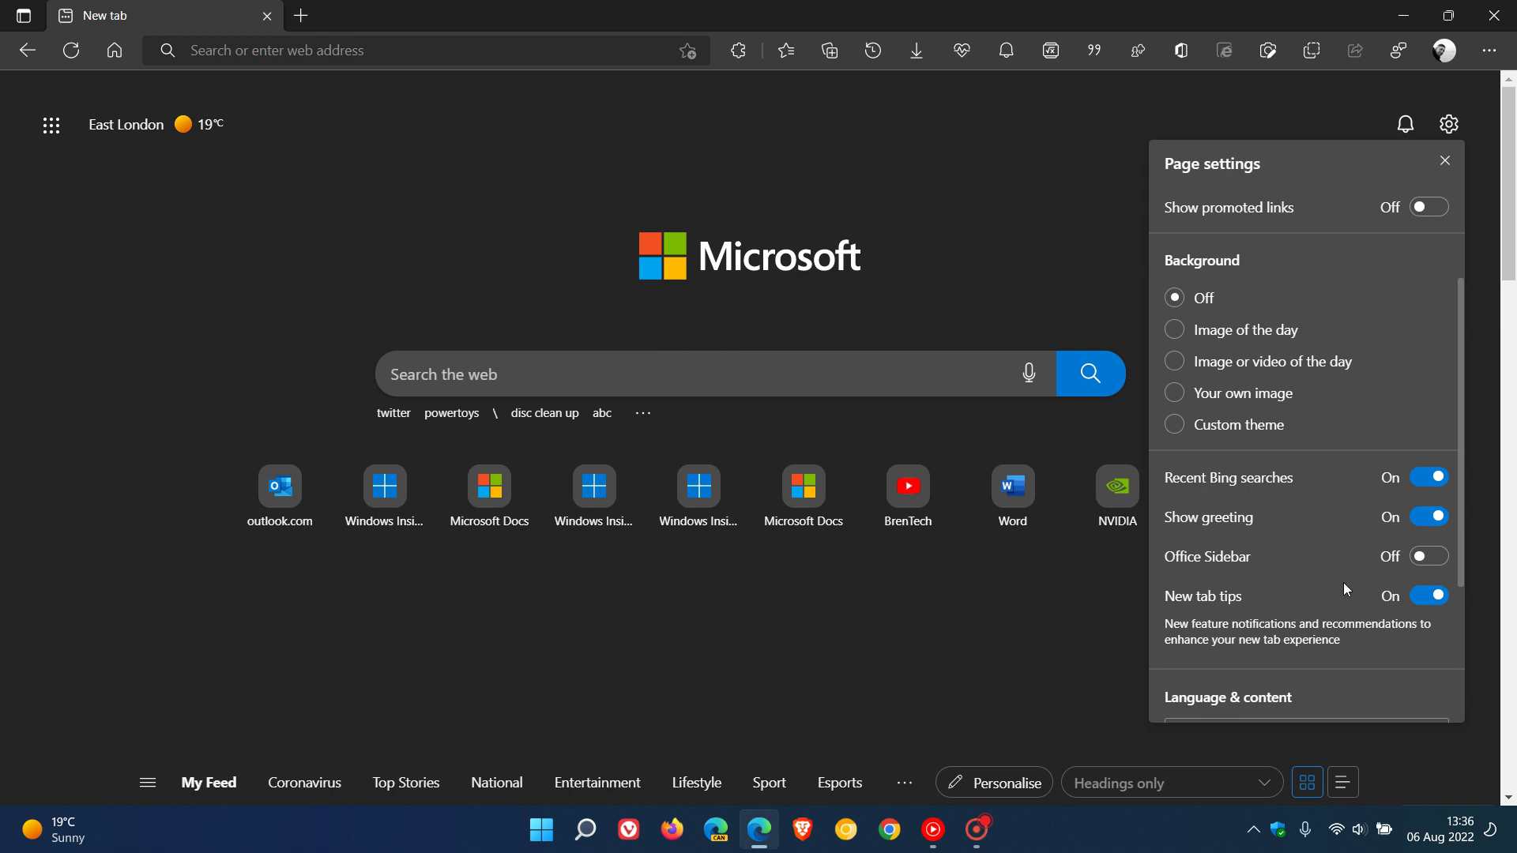
# Look through the remaining Page settings options, then dismiss the flyout by clicking the empty page
pyautogui.scroll(-1, 1347, 589)
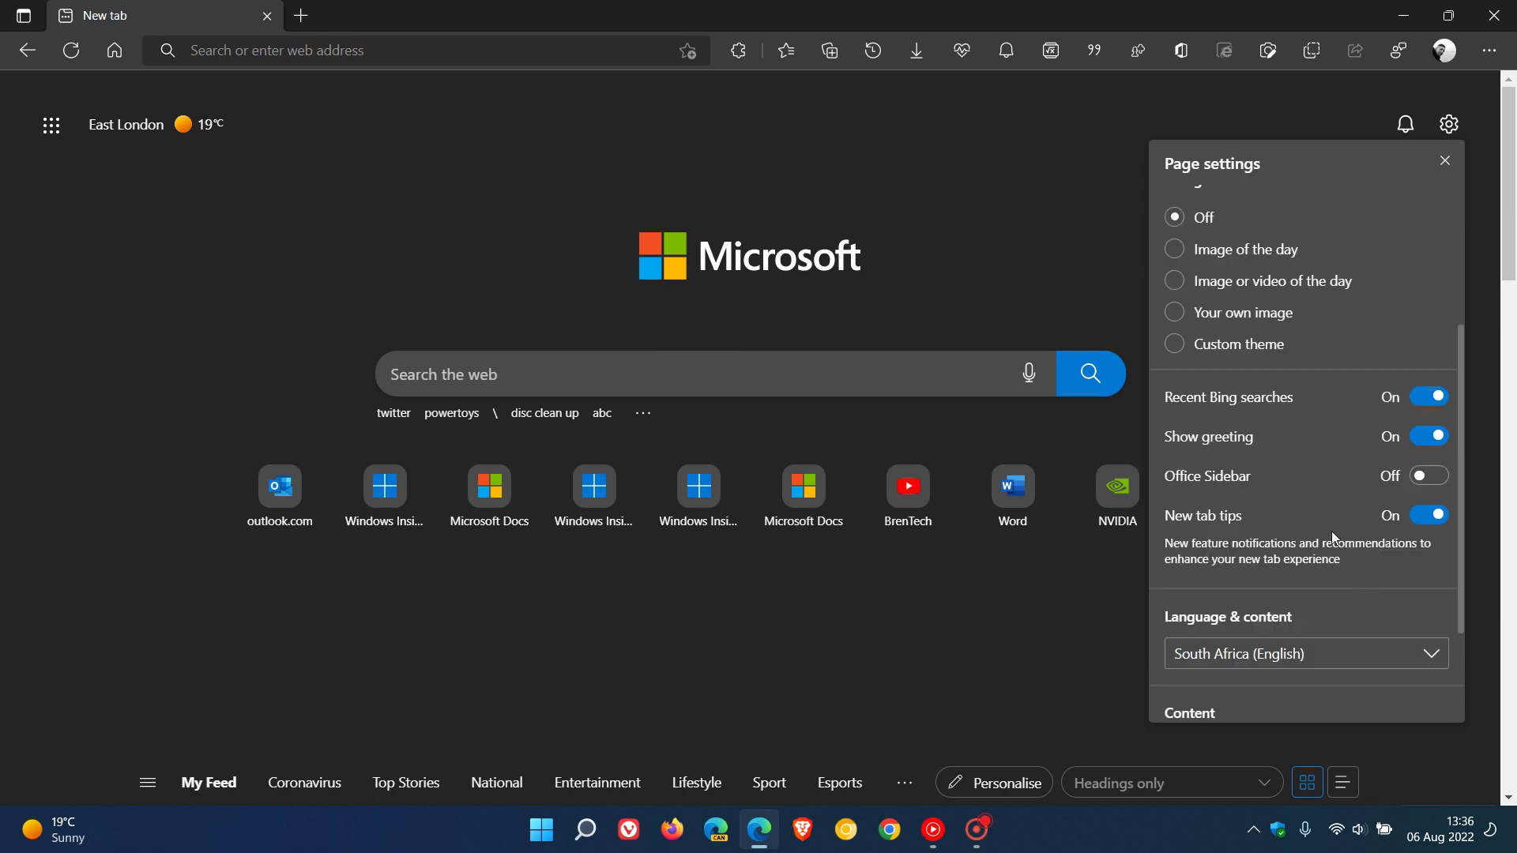
pyautogui.scroll(-1, 1343, 529)
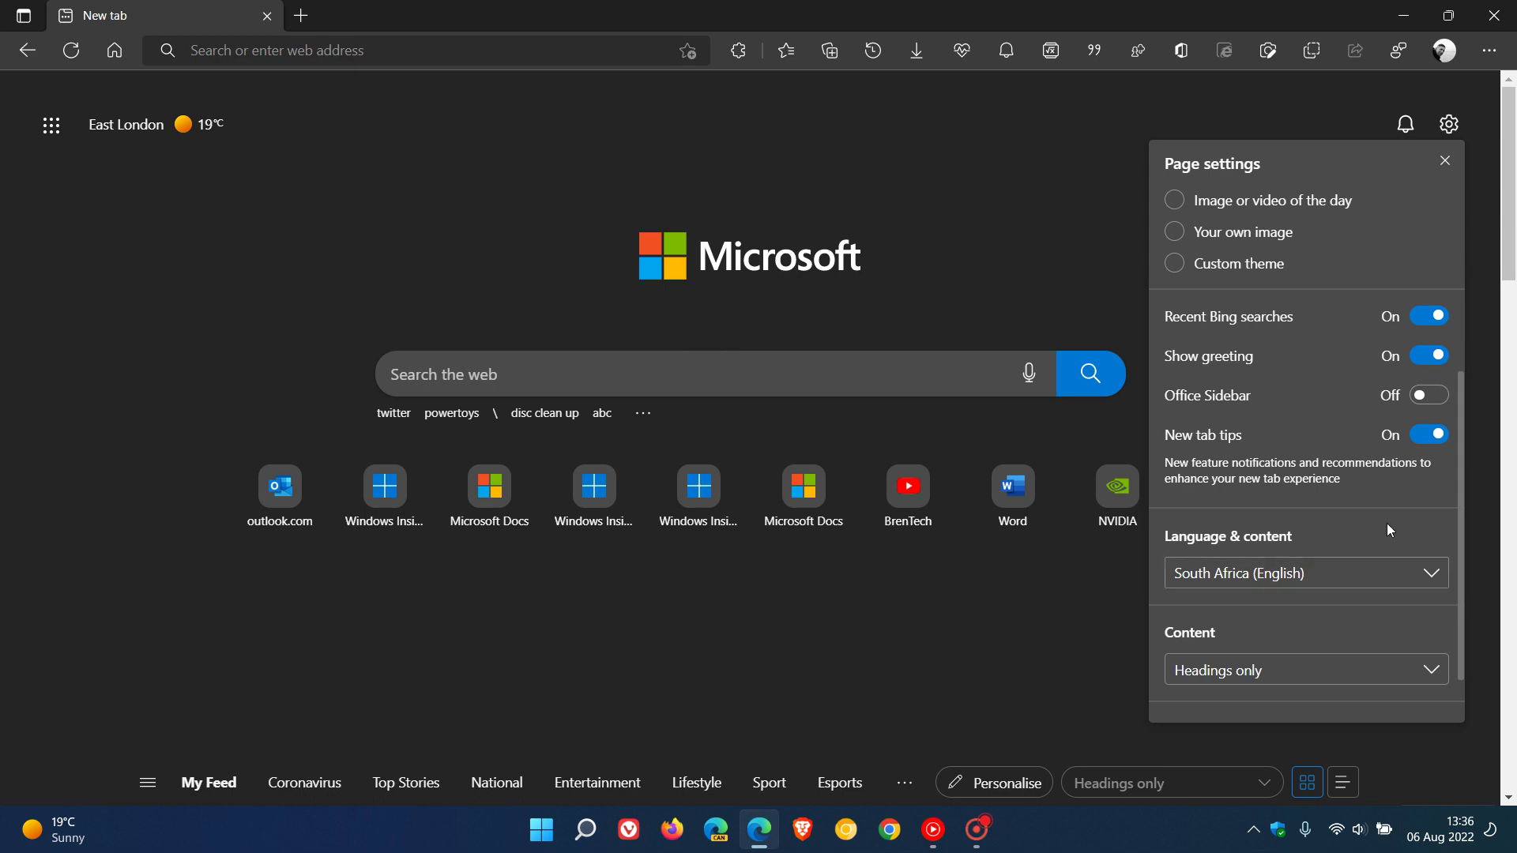
pyautogui.scroll(-1, 1389, 530)
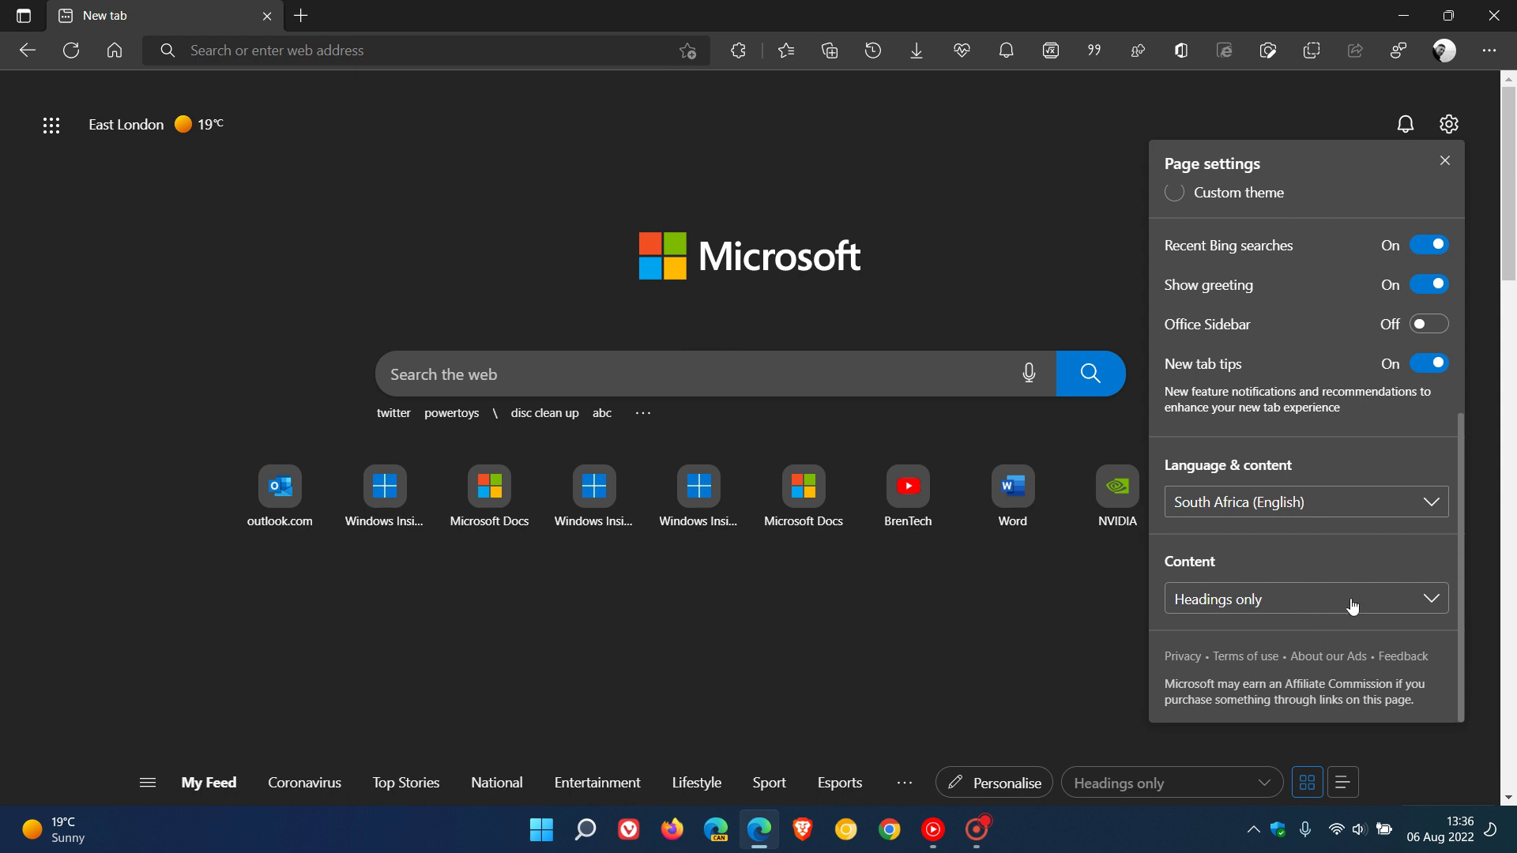
pyautogui.scroll(5, 1348, 624)
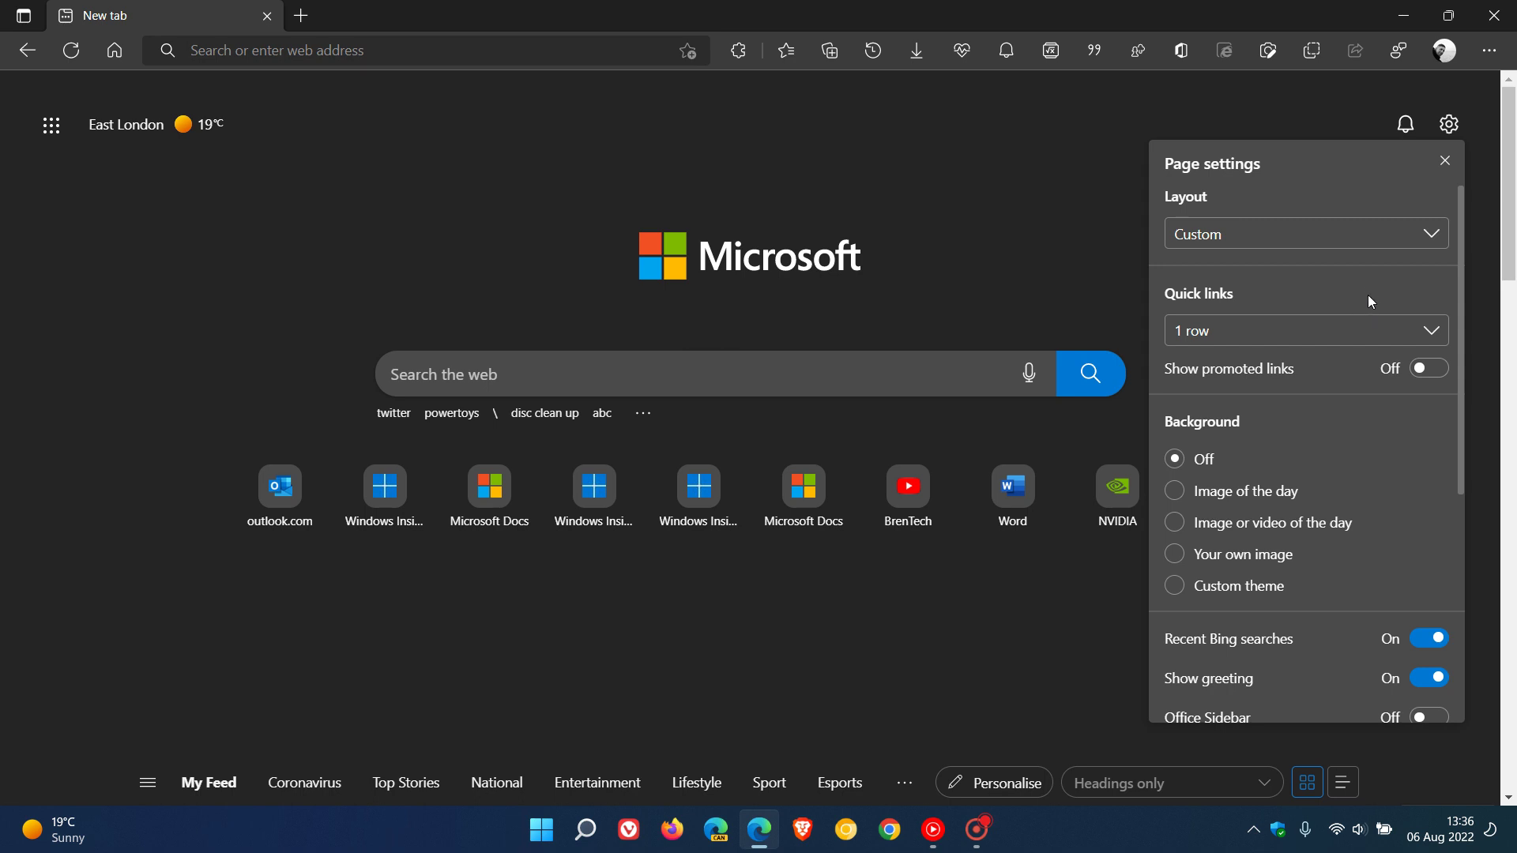
pyautogui.click(1053, 221)
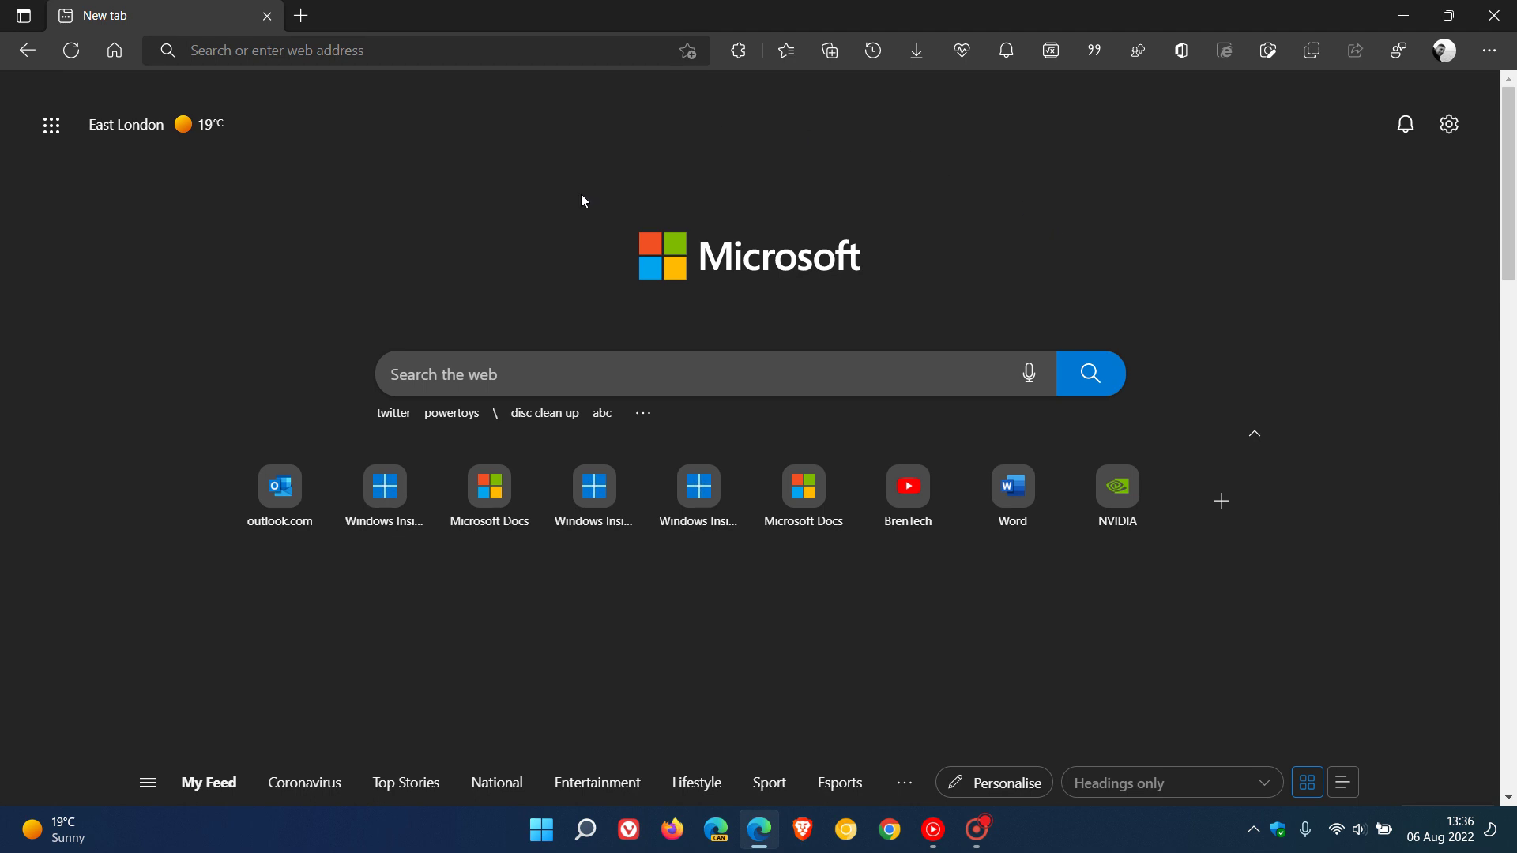